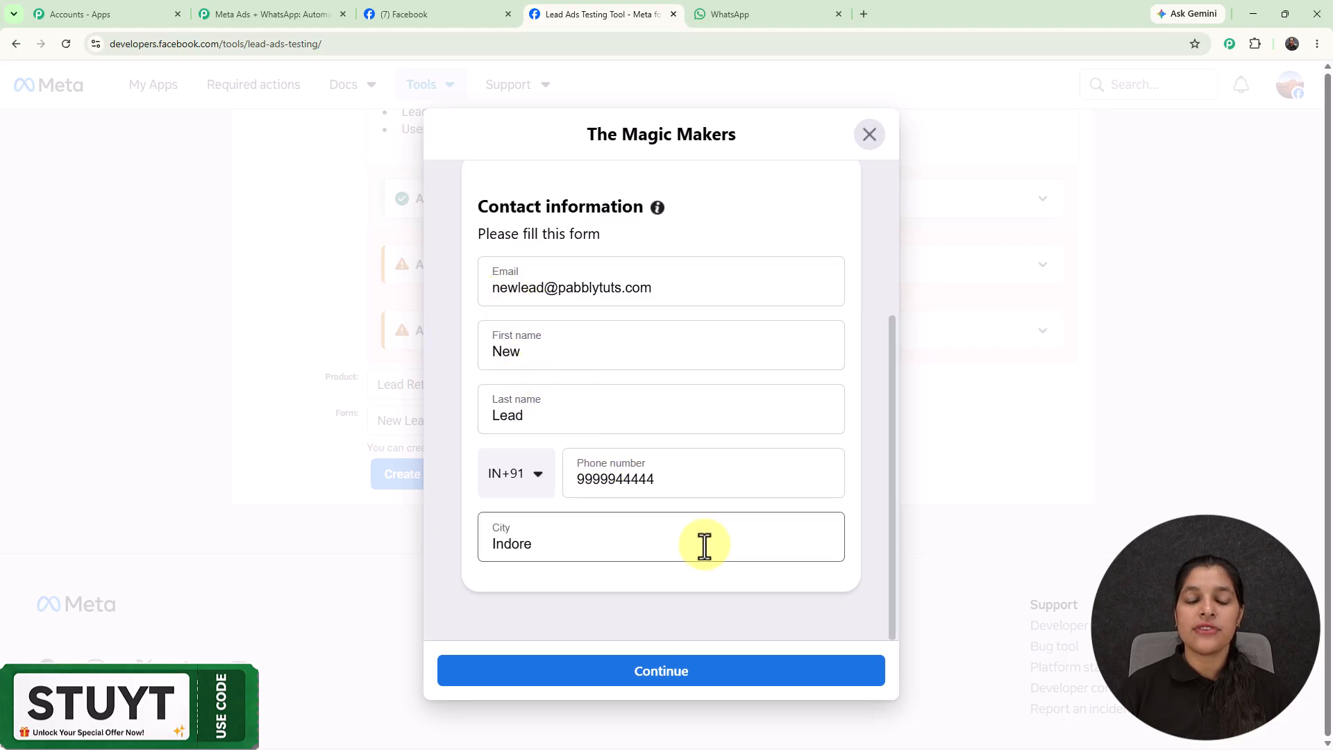
Submit The Magic Makers test lead form, then check WhatsApp for the welcome message.
click(654, 672)
click(654, 587)
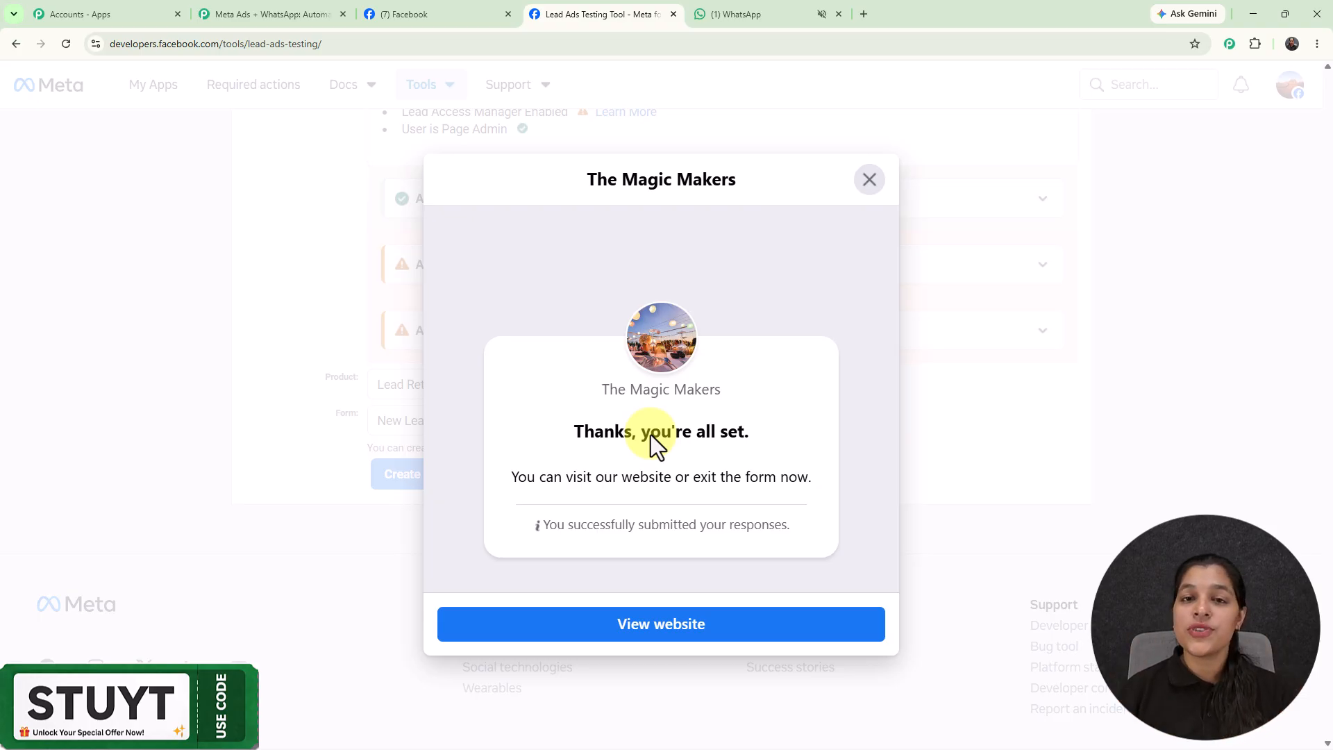
click(736, 19)
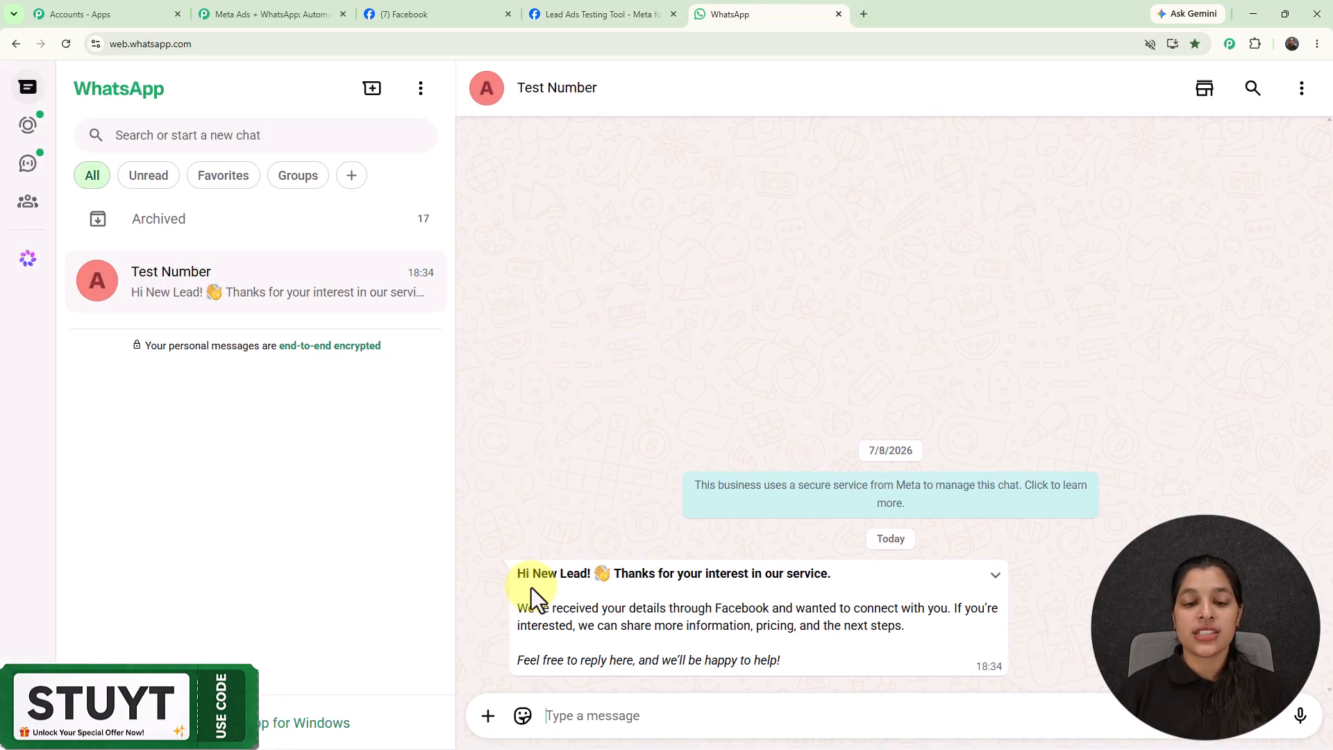
Highlight 'New Lead' in the Test Number chat's welcome message to confirm the greeting.
drag(534, 579, 586, 576)
click(598, 443)
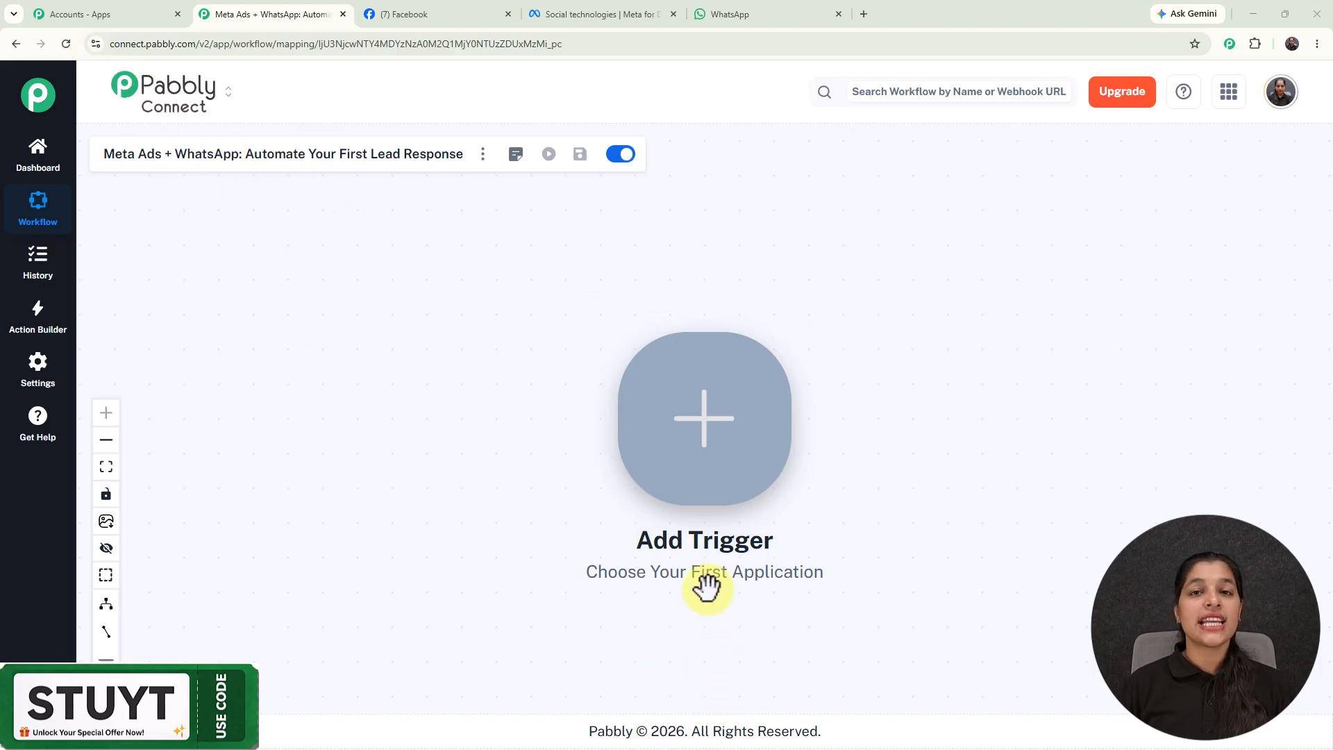
Load pabbly.com/connect in a new tab, then return to the Meta Ads + WhatsApp workflow.
click(864, 14)
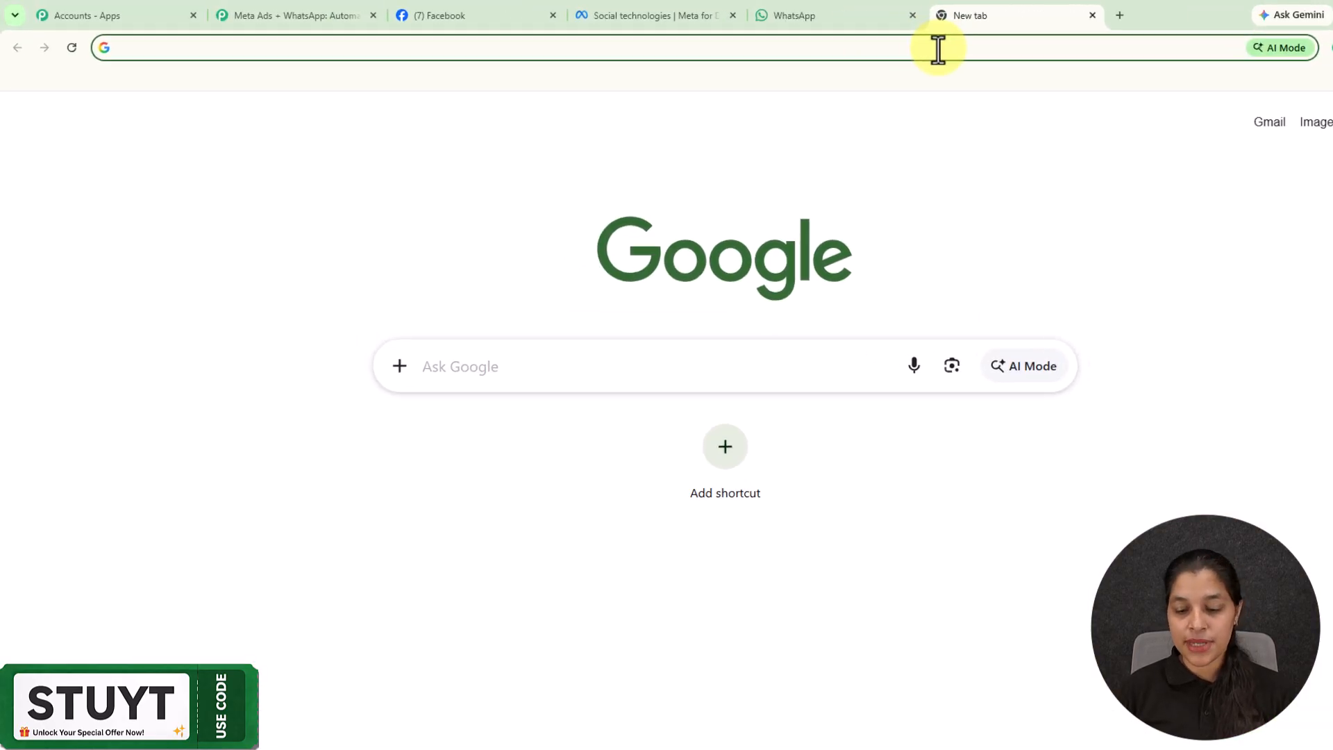
text(p)
key(Return)
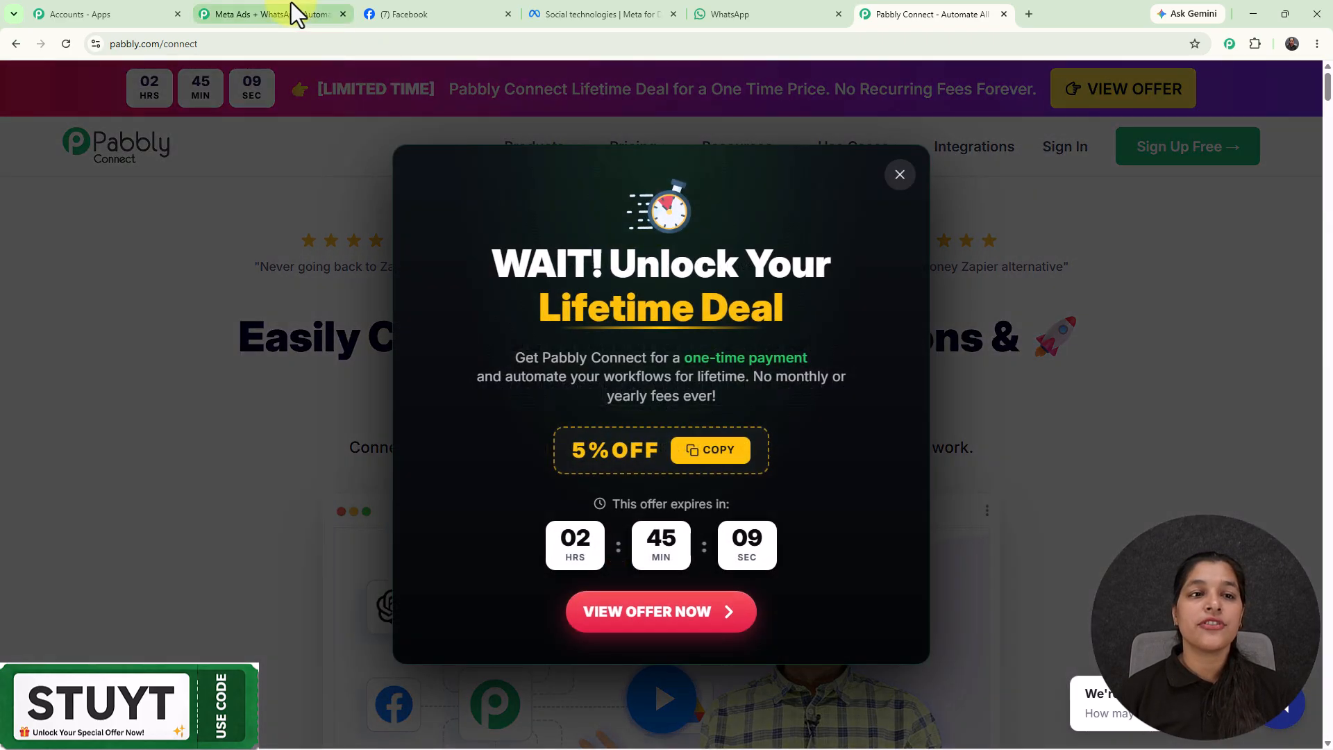
click(291, 6)
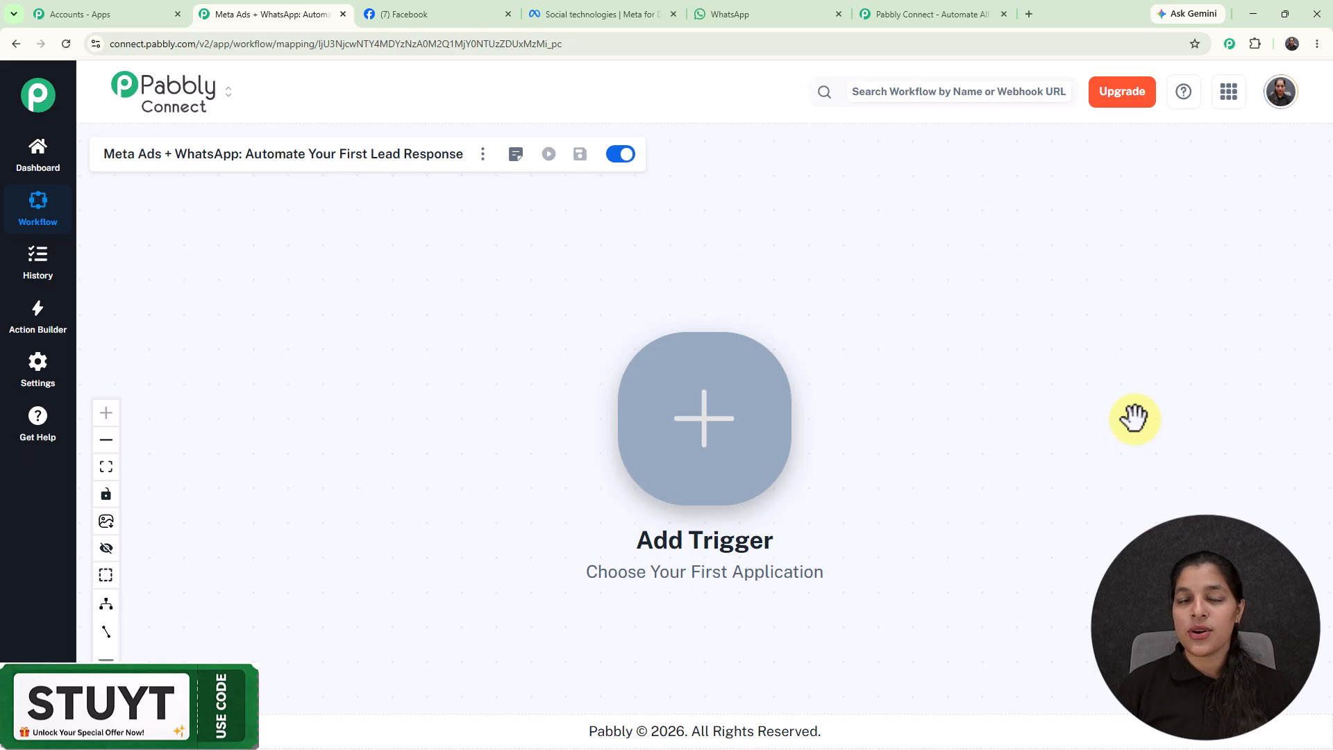
Set the trigger to Facebook Lead Ads with the New Lead Instant event.
click(722, 444)
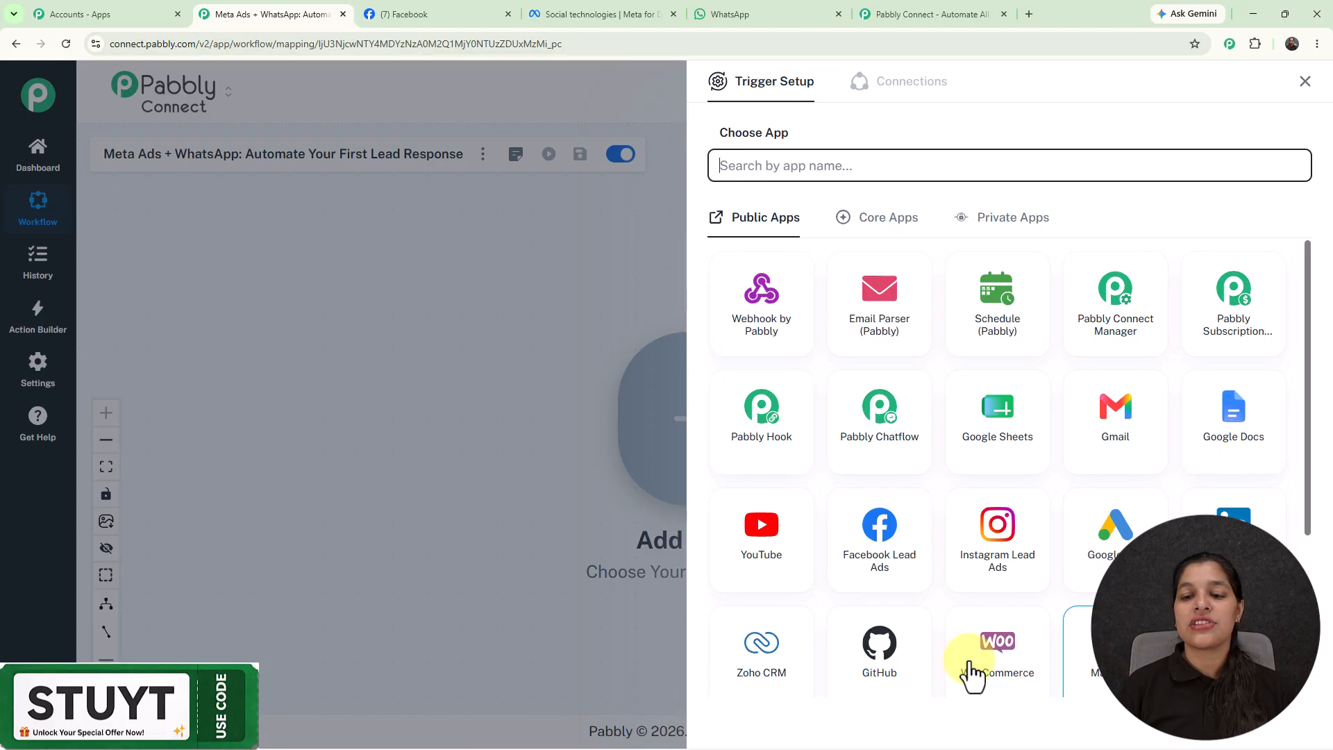
click(883, 583)
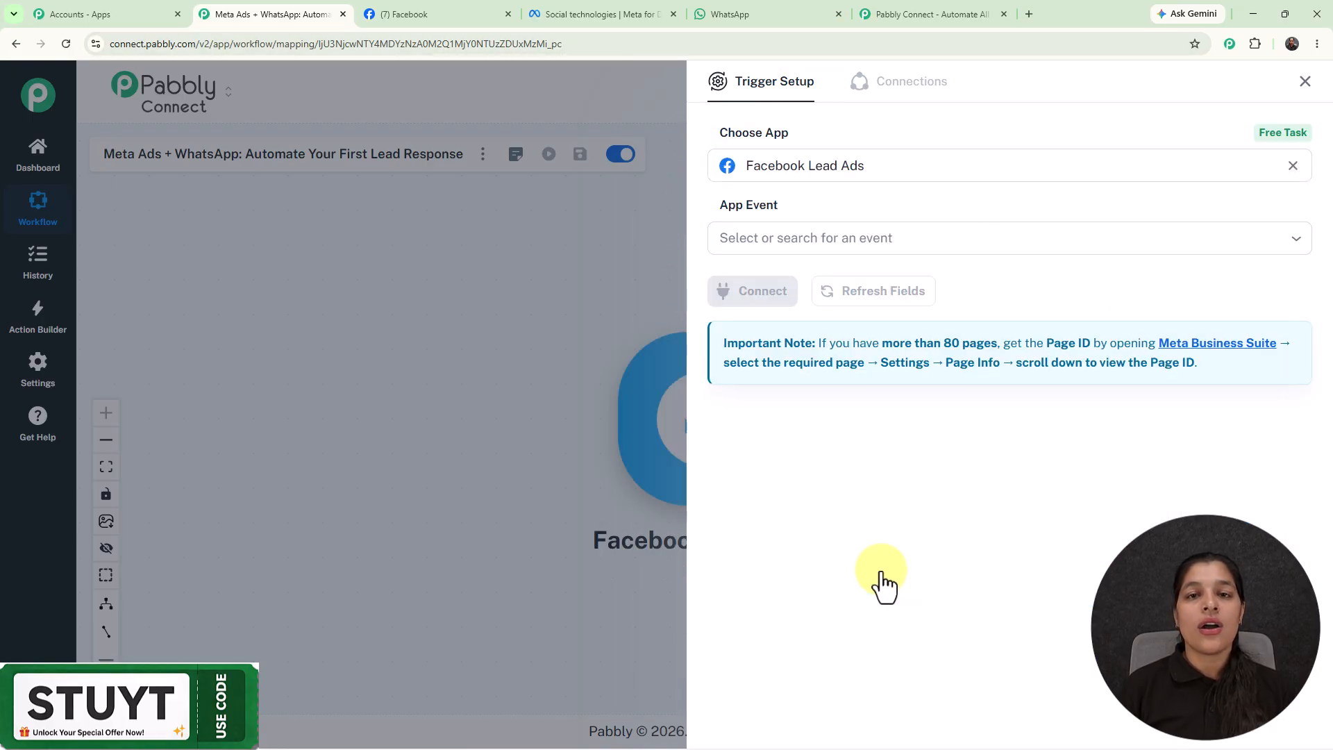
click(904, 243)
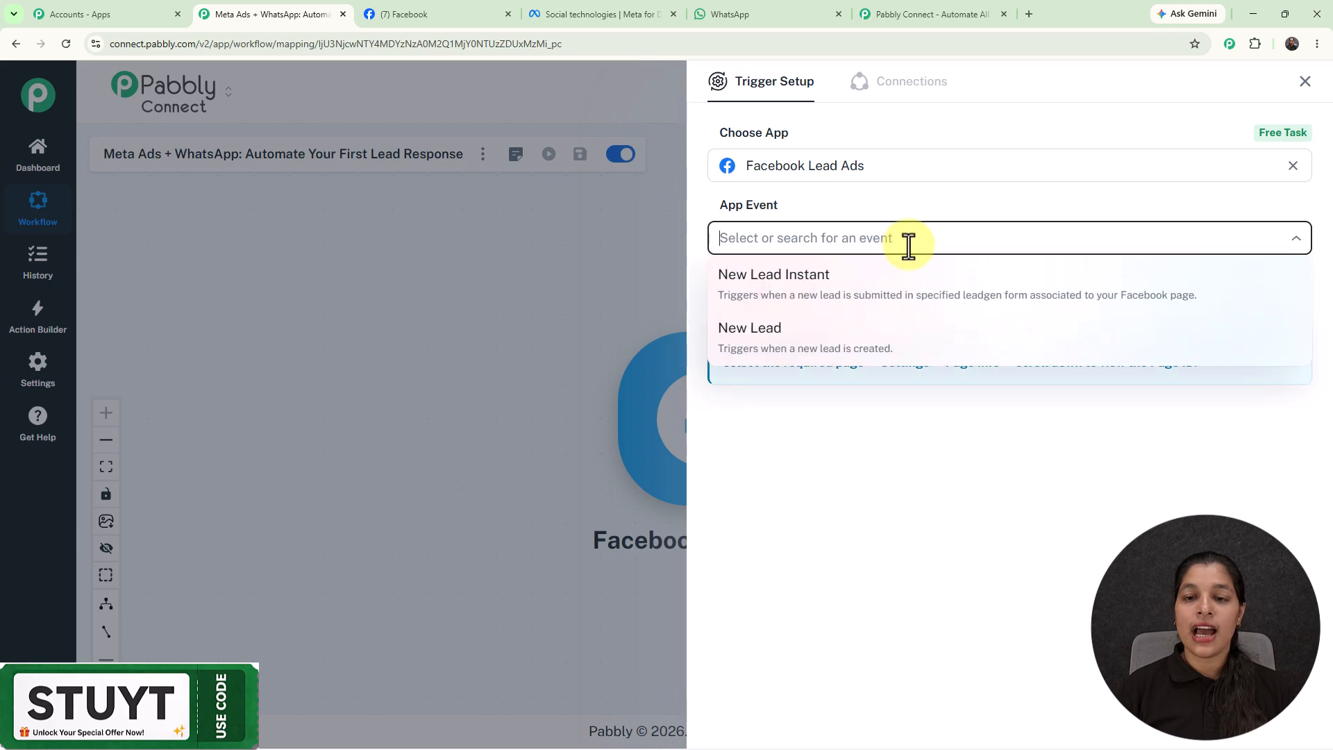
click(925, 298)
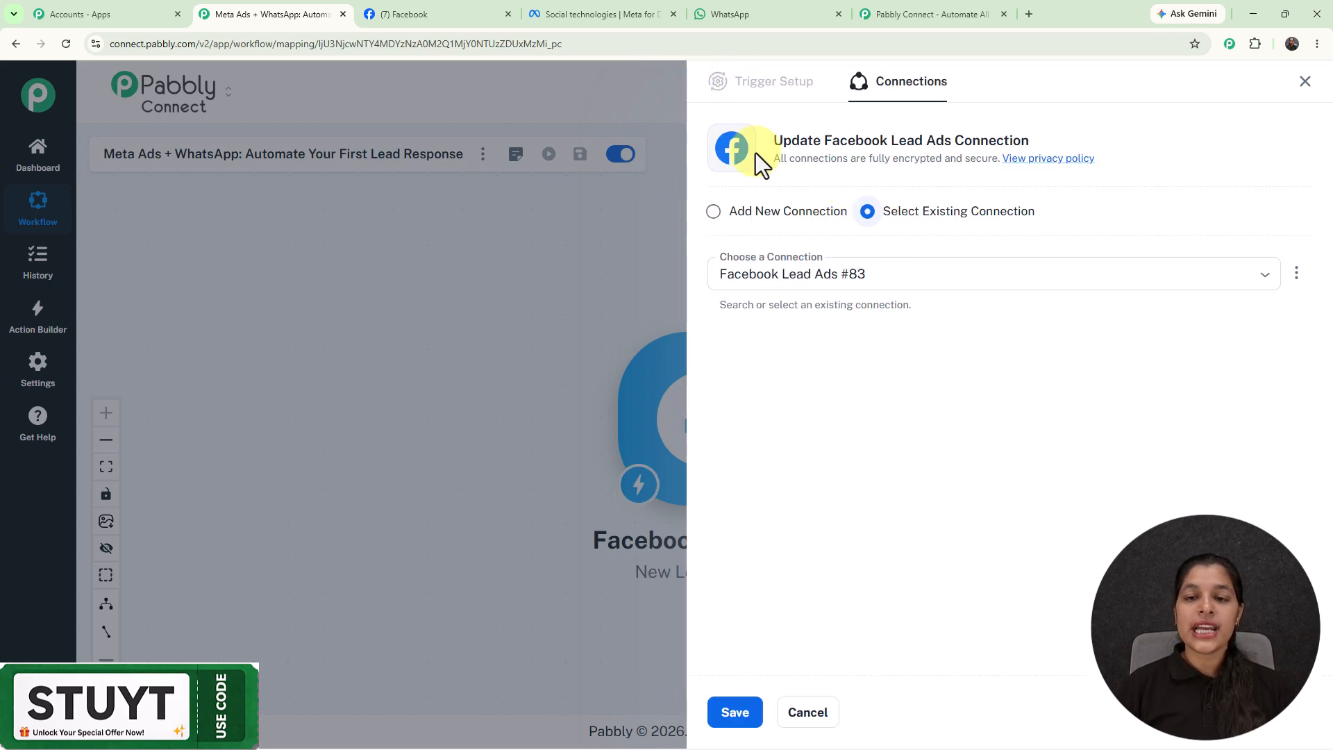
Add and authorize a new Facebook account connection for the trigger.
click(715, 213)
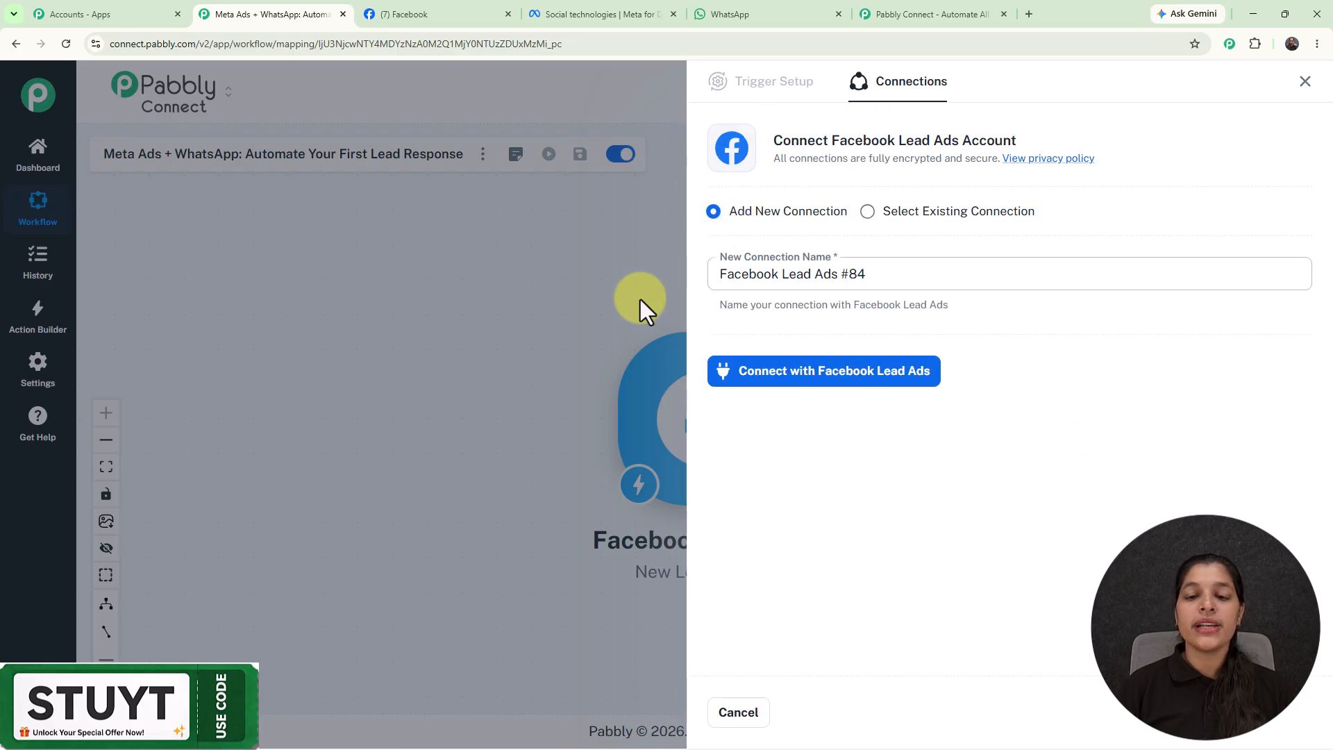
click(841, 386)
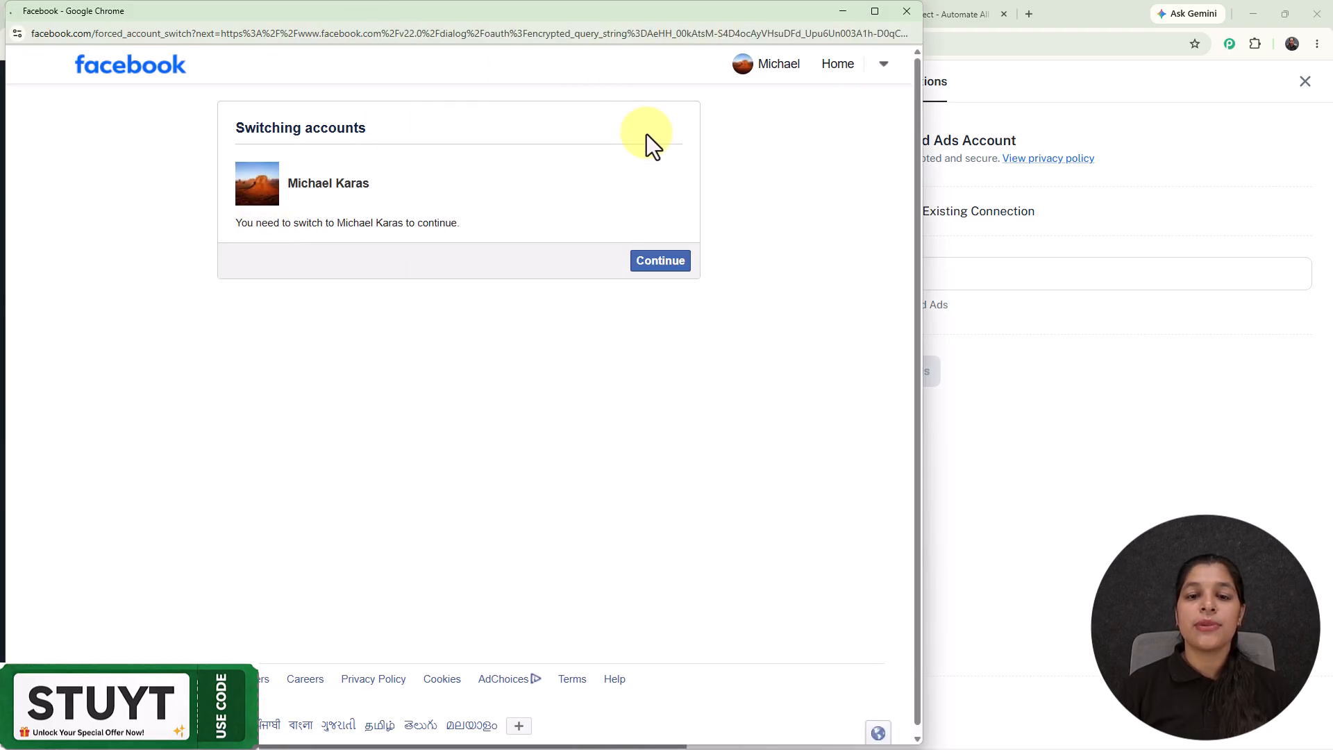
click(670, 266)
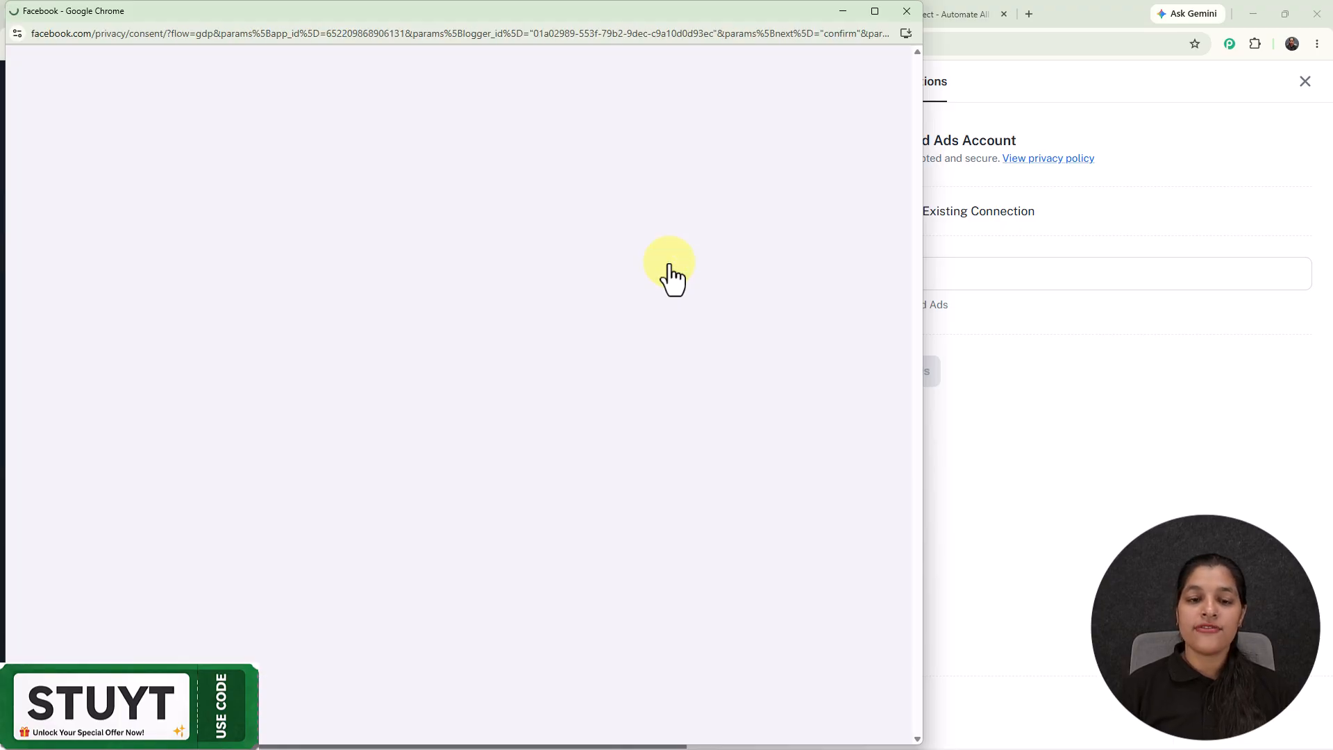
click(438, 452)
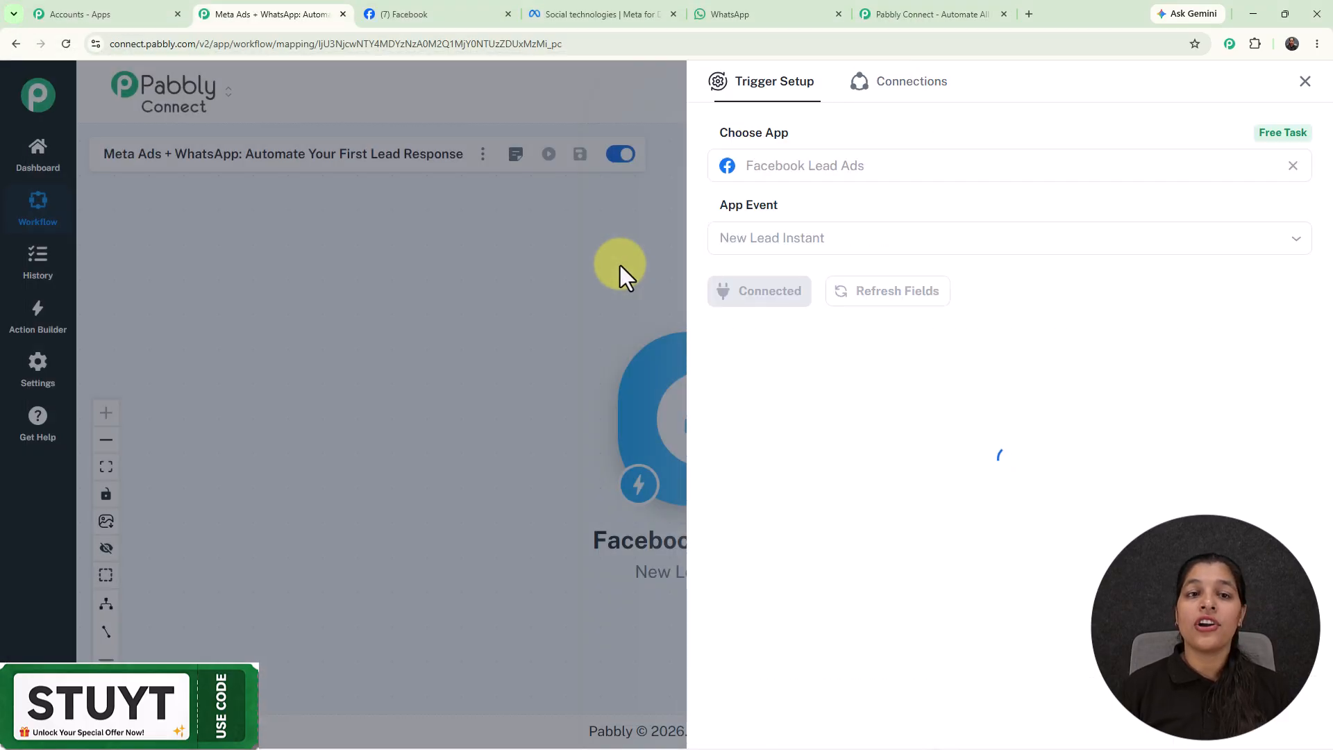
View The Magic Makers page profile on Facebook, then return to Pabbly.
click(440, 28)
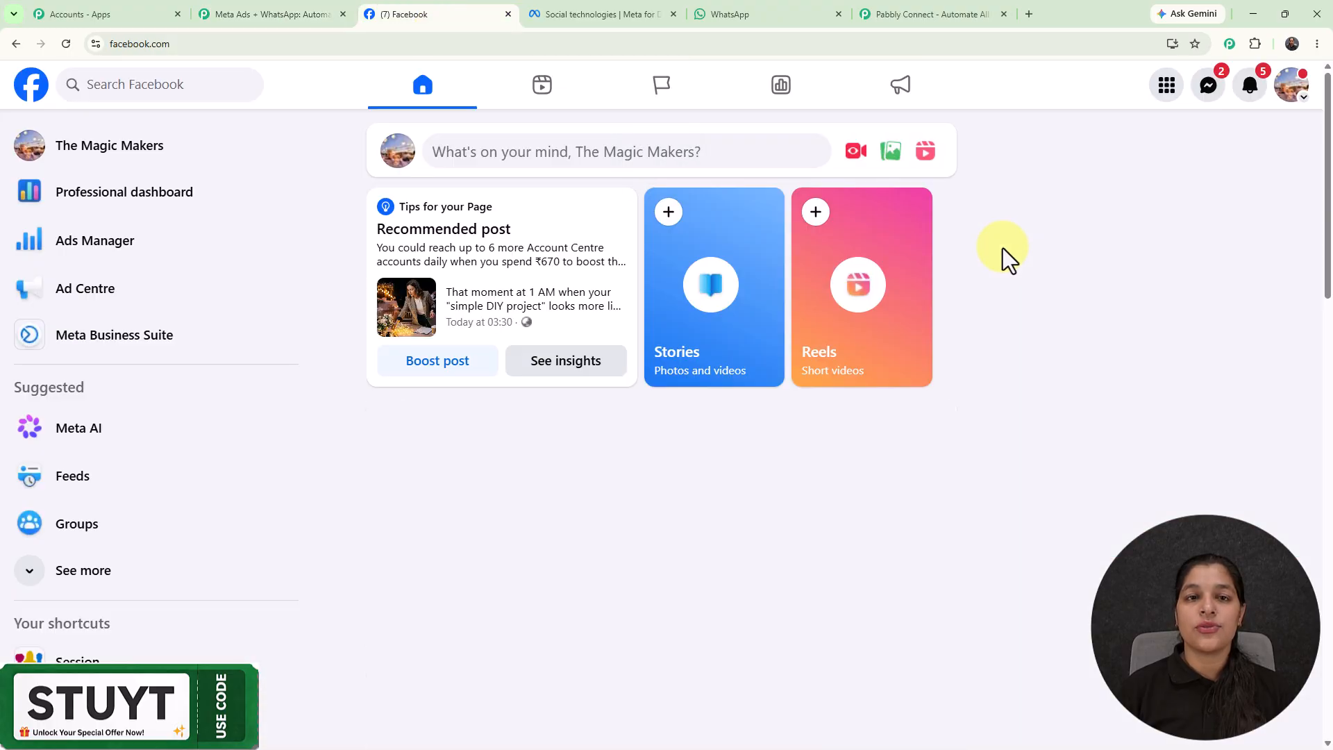
click(233, 149)
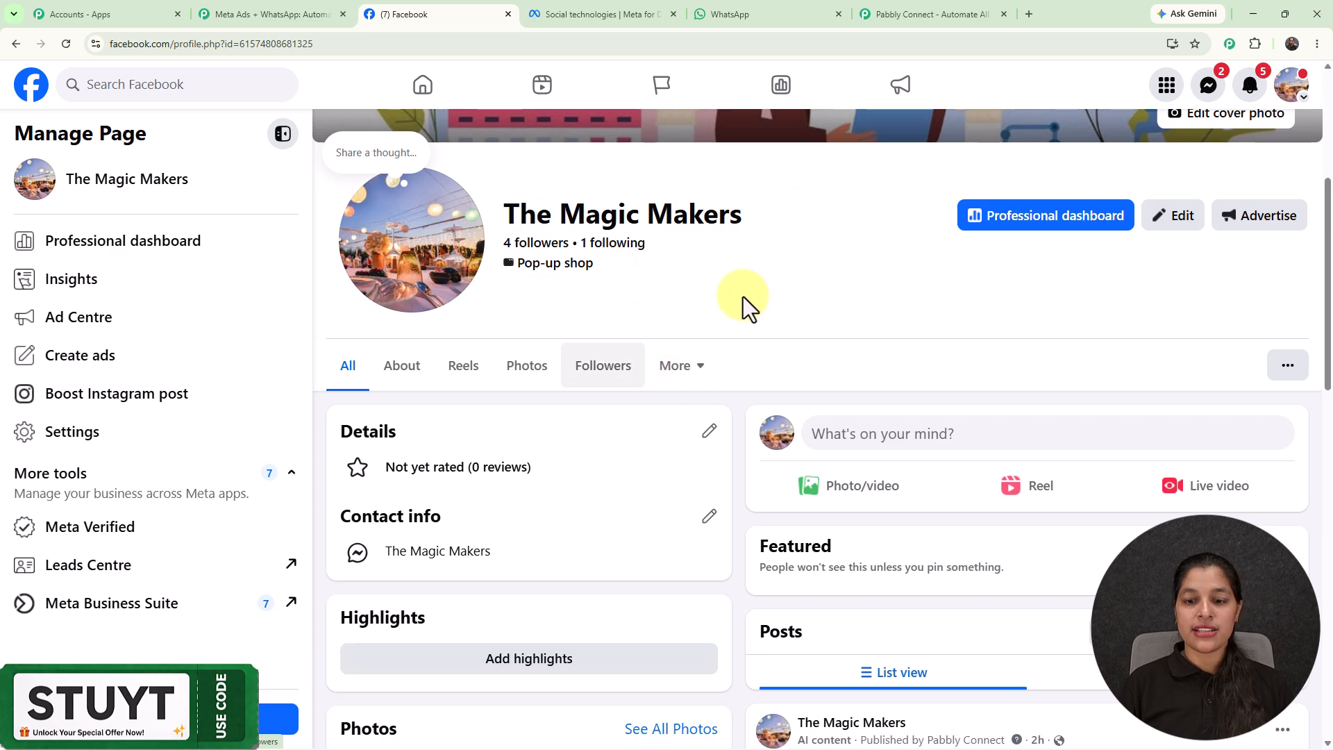
scroll(739, 292, up, 4)
scroll(735, 286, up, 1)
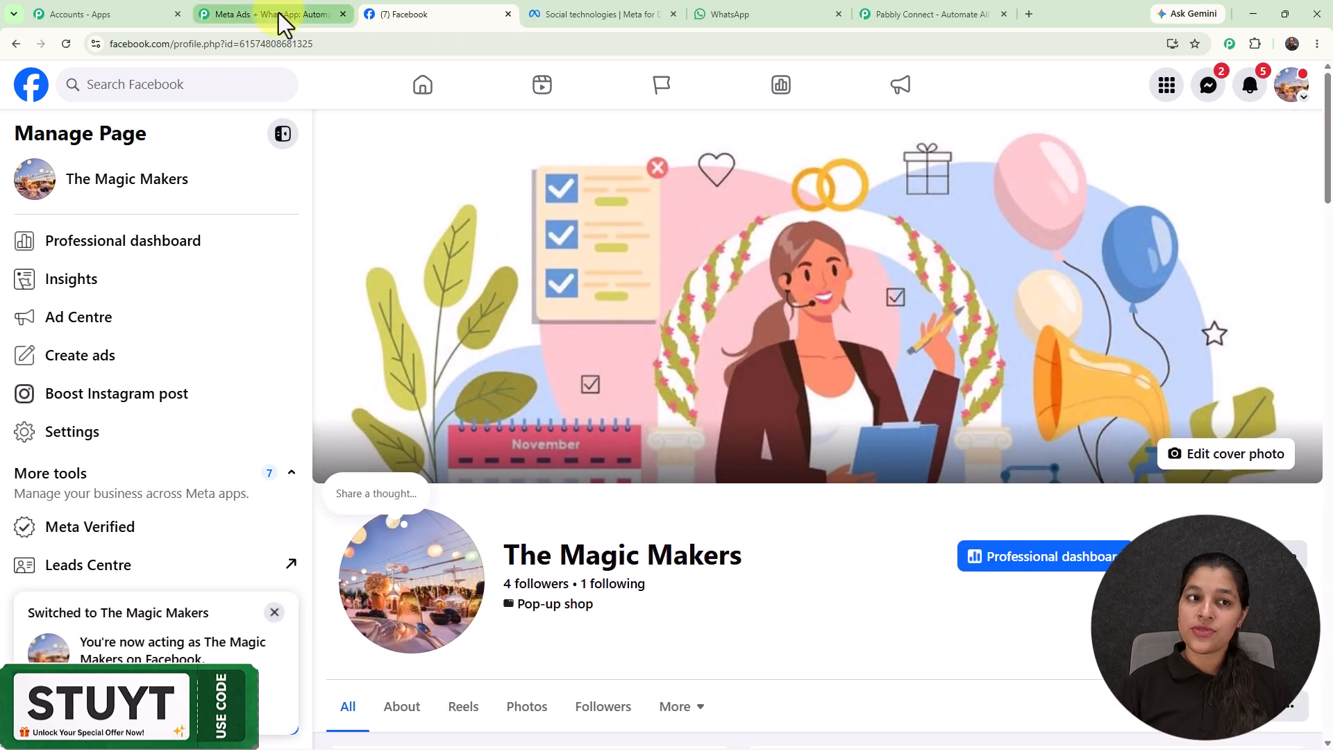
click(278, 13)
Select The Magic Makers as the trigger's Facebook page.
click(835, 359)
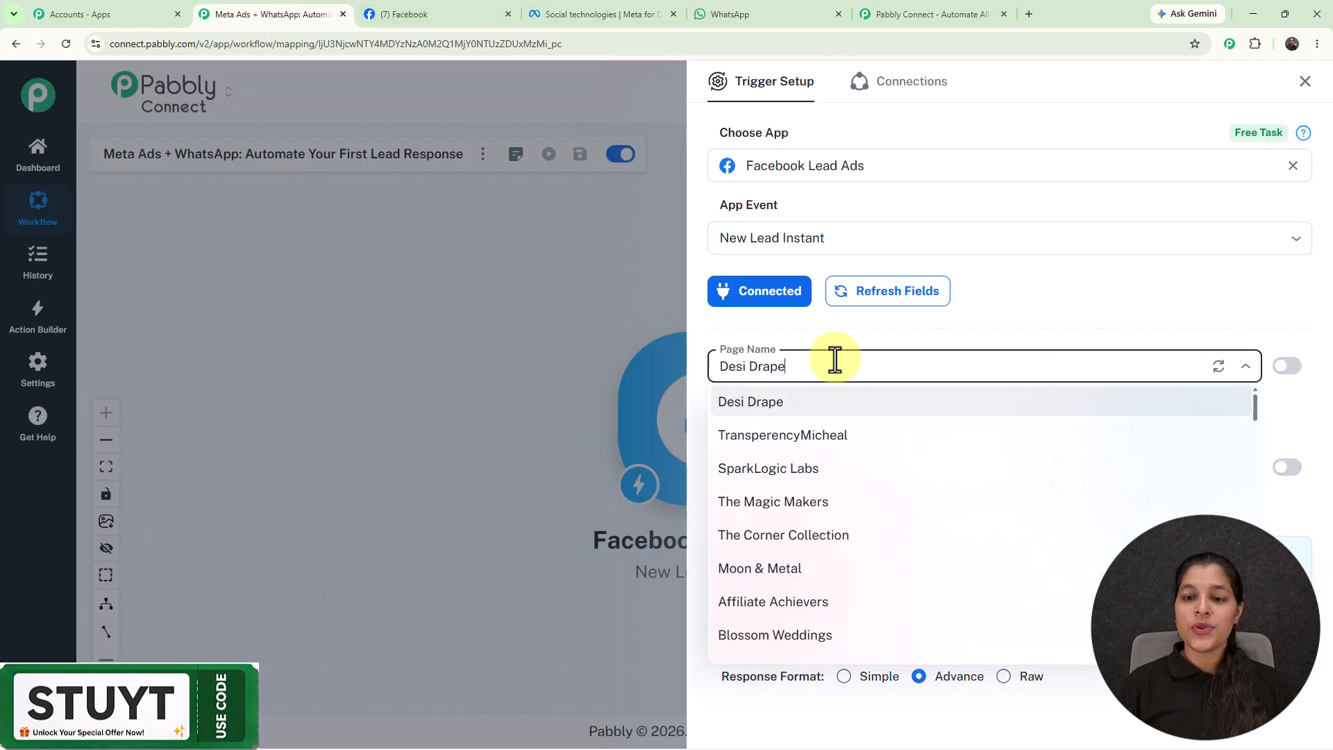
click(802, 496)
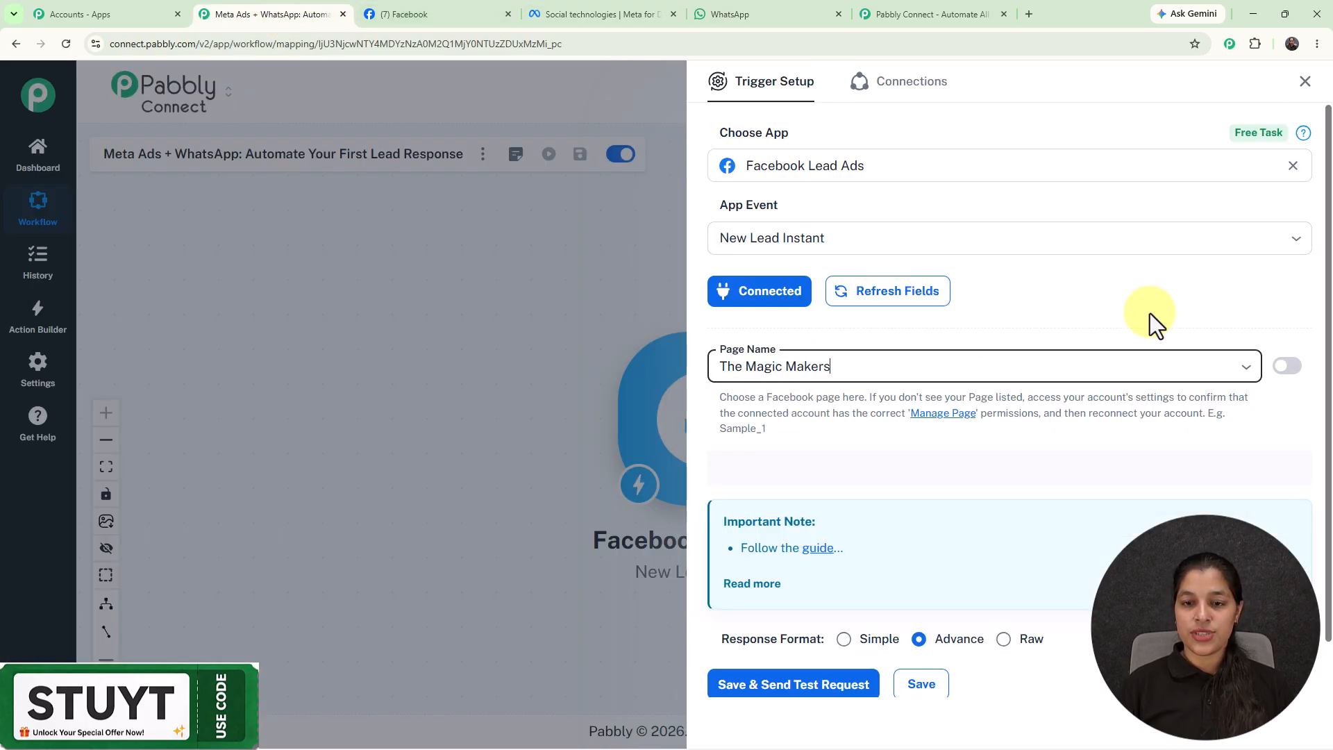
scroll(850, 469, down, 1)
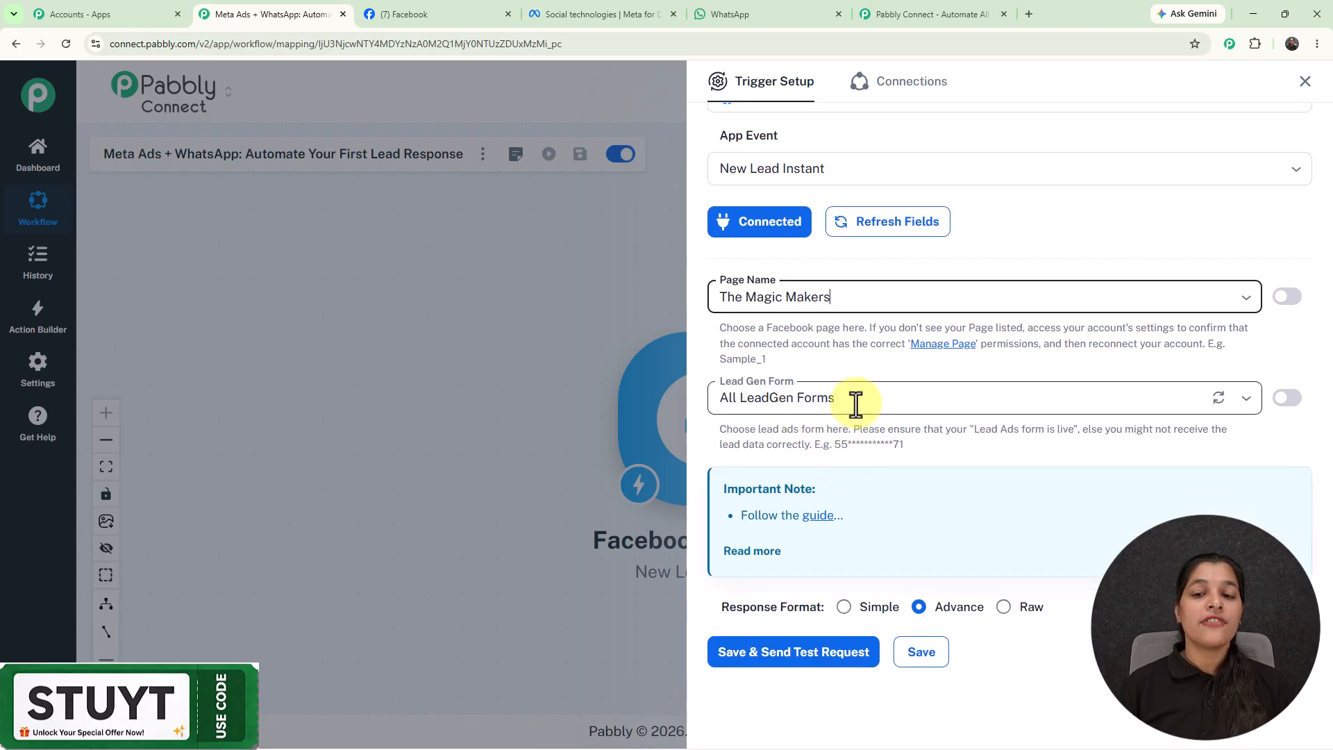
scroll(855, 403, down, 1)
Choose the New Leads form and save the trigger with a test request.
click(847, 375)
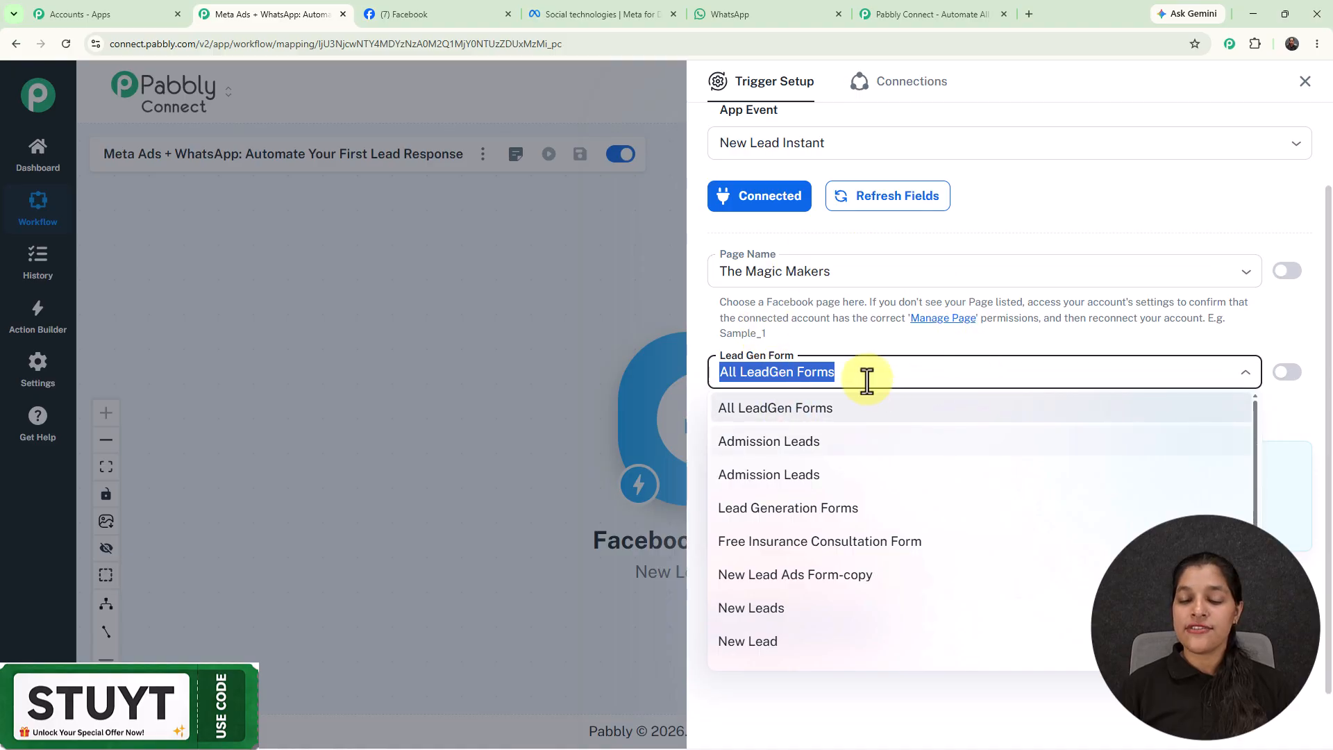
click(782, 615)
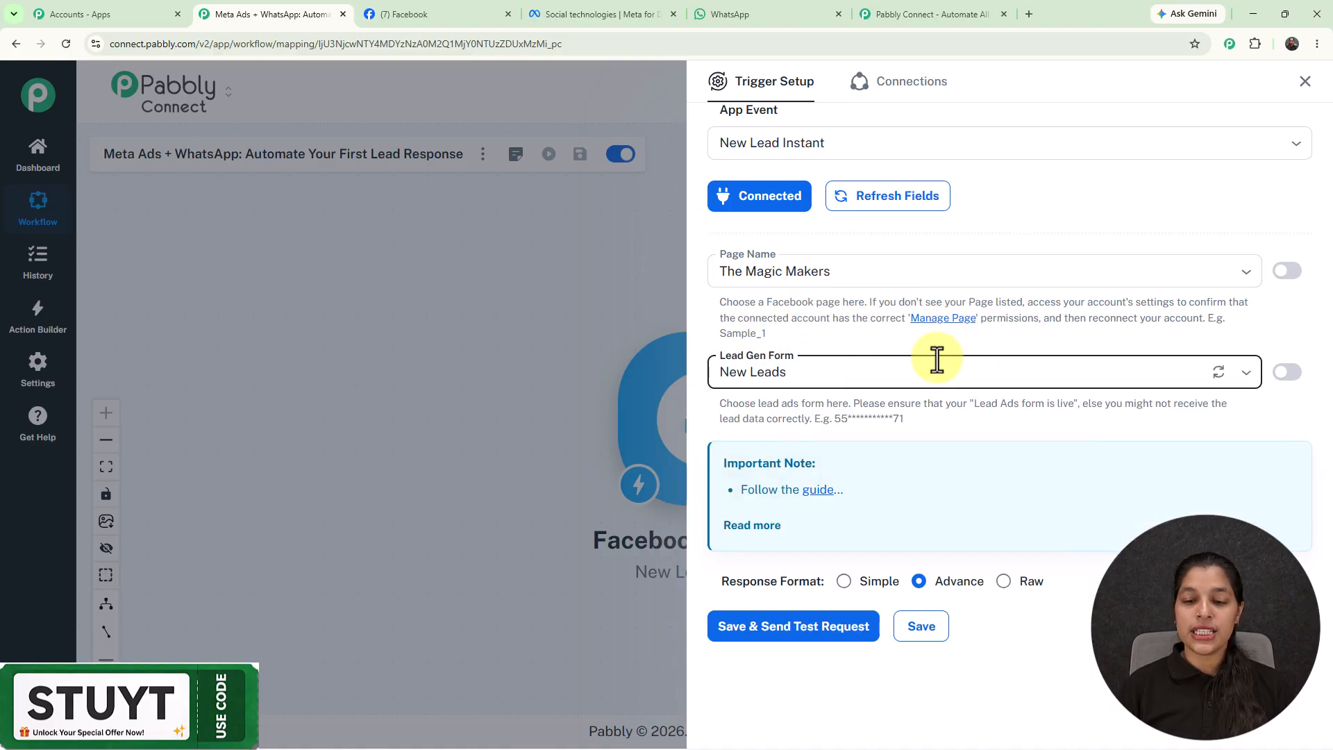
scroll(935, 360, up, 1)
scroll(960, 320, down, 1)
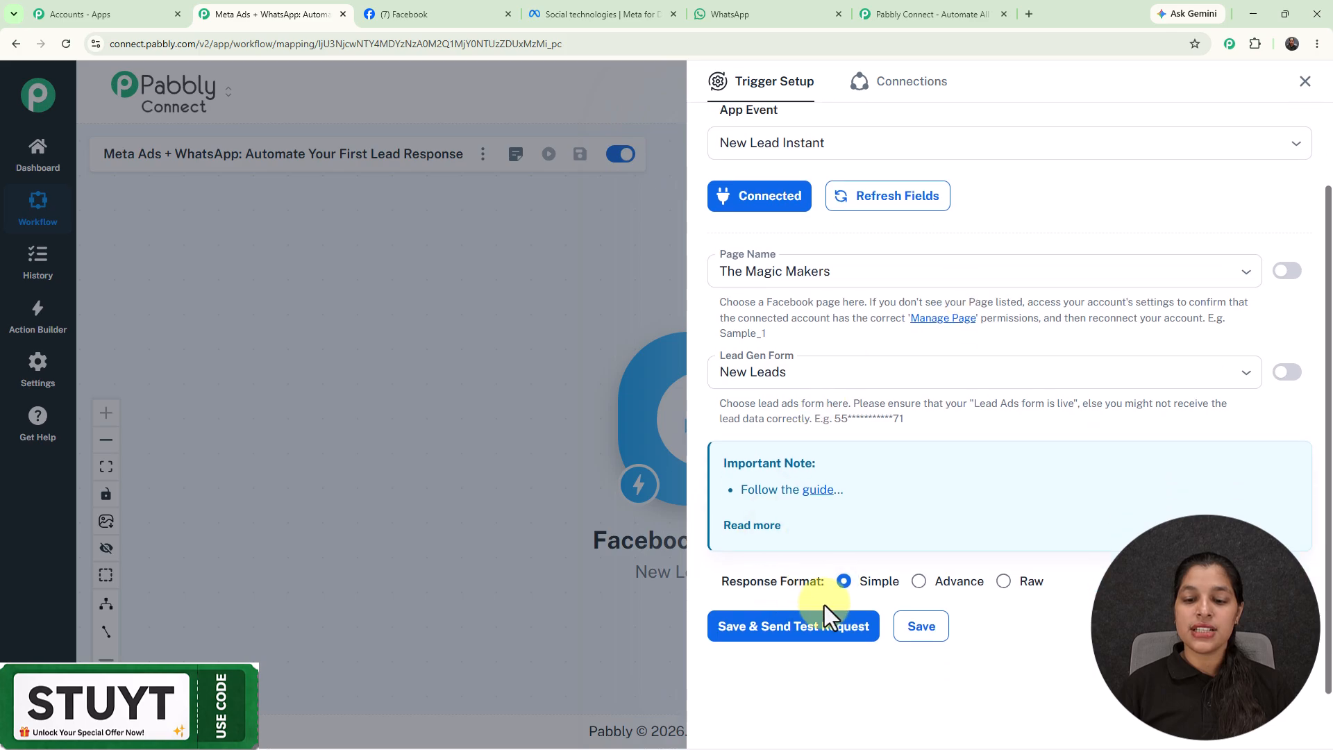
click(799, 628)
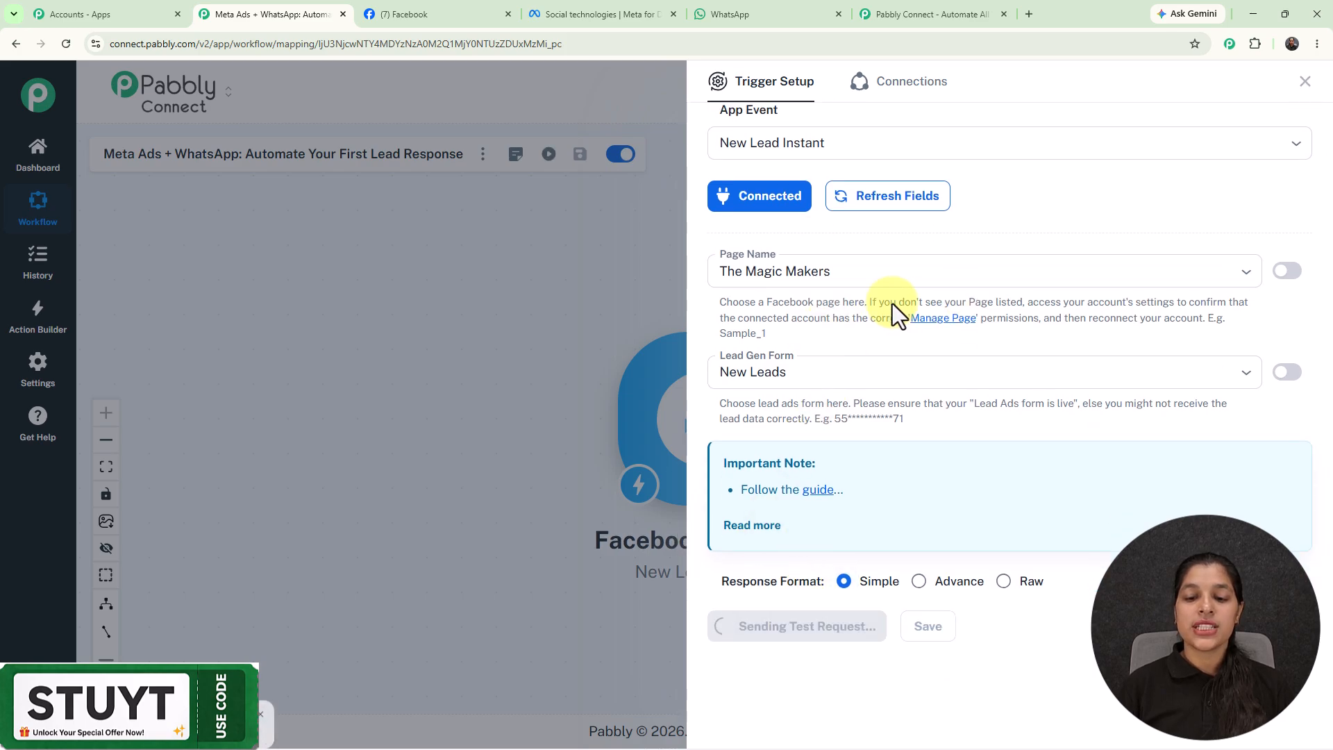
scroll(893, 304, down, 2)
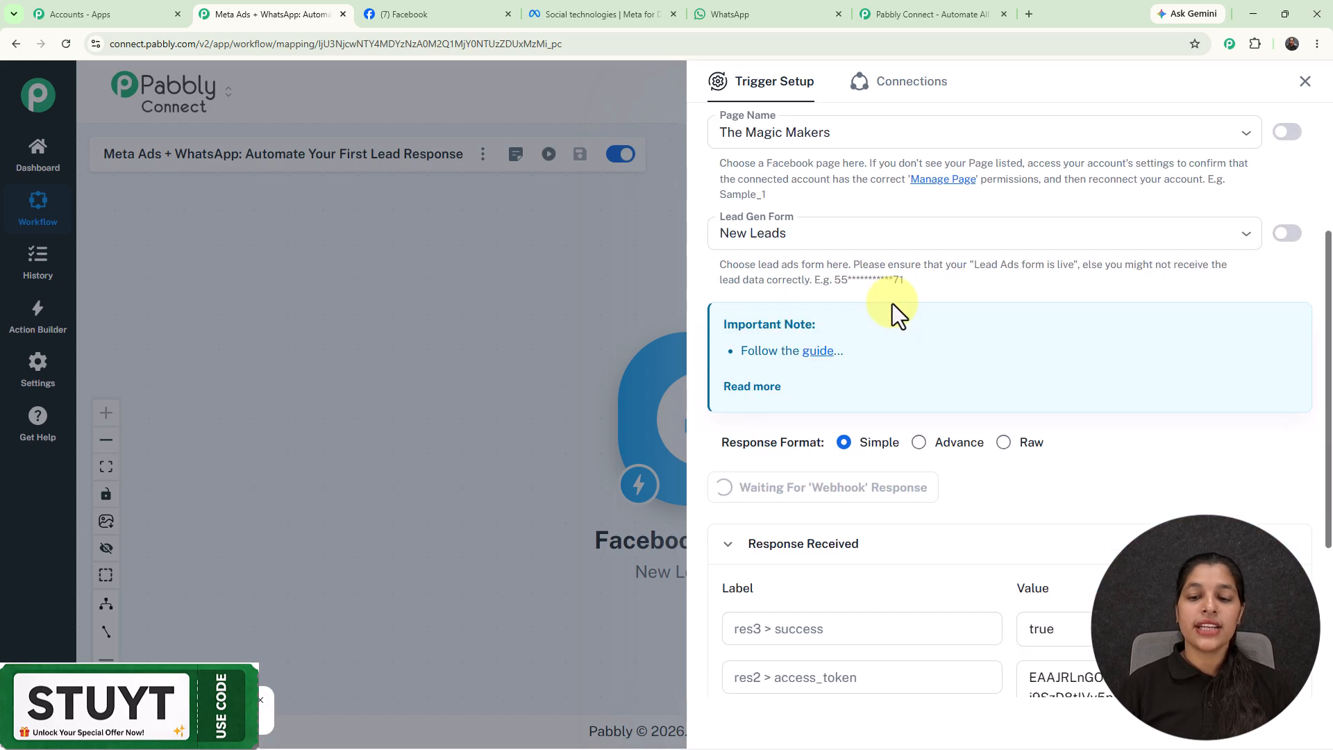
scroll(965, 315, down, 3)
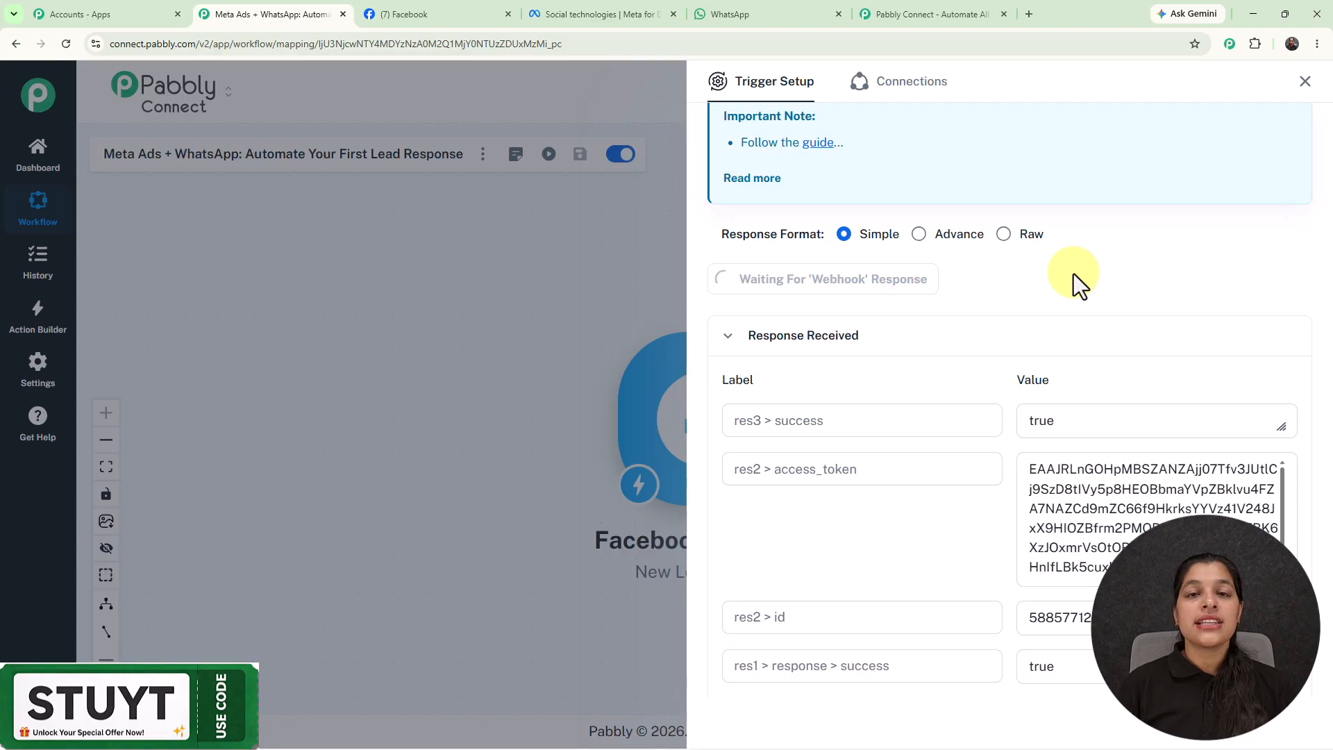
Open the Lead Ads Testing Tool from the Meta for Developers tools page.
click(581, 13)
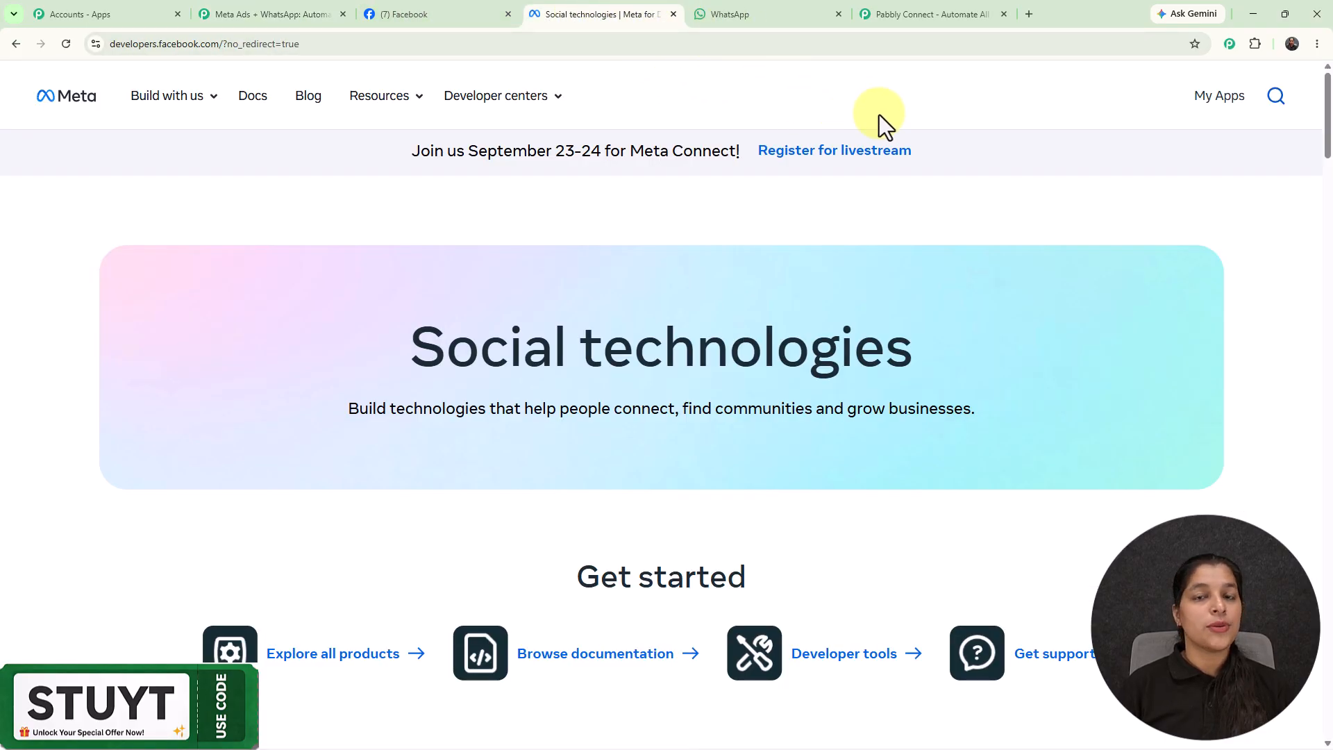
click(397, 103)
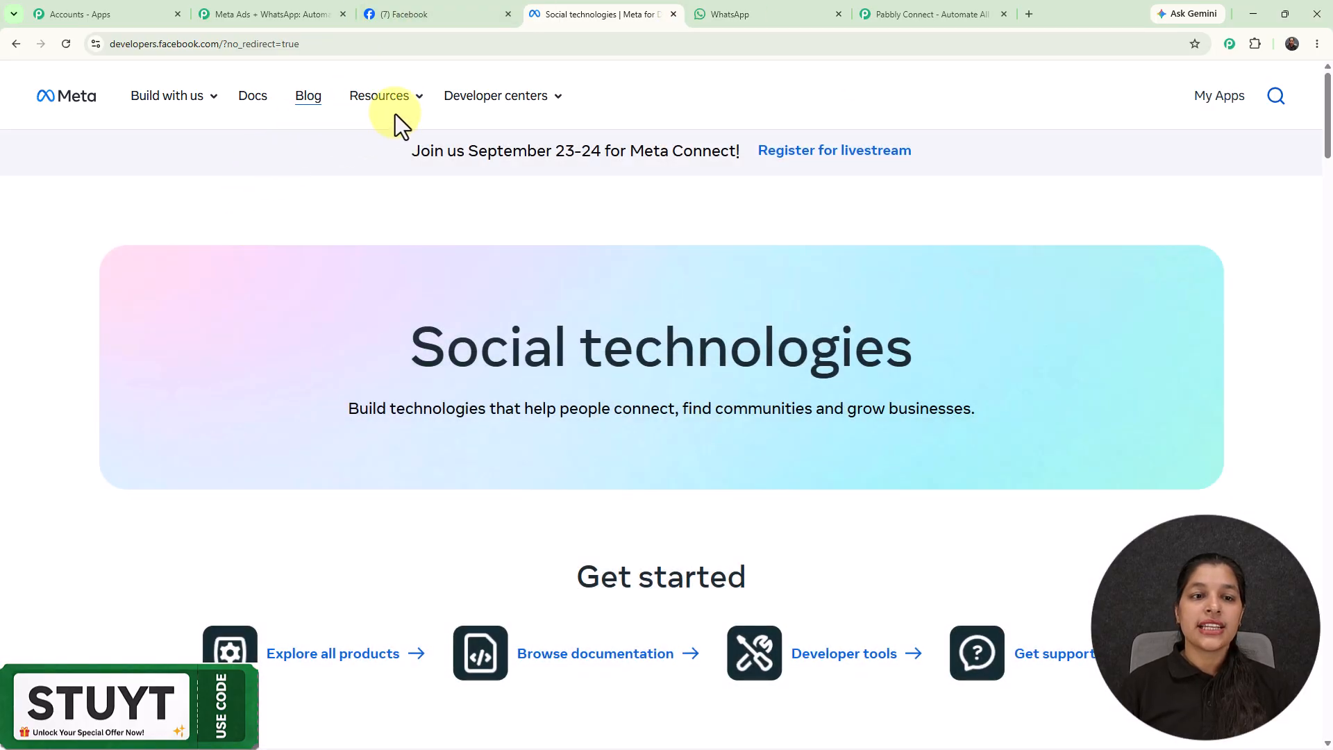
mouse_move(396, 96)
click(237, 232)
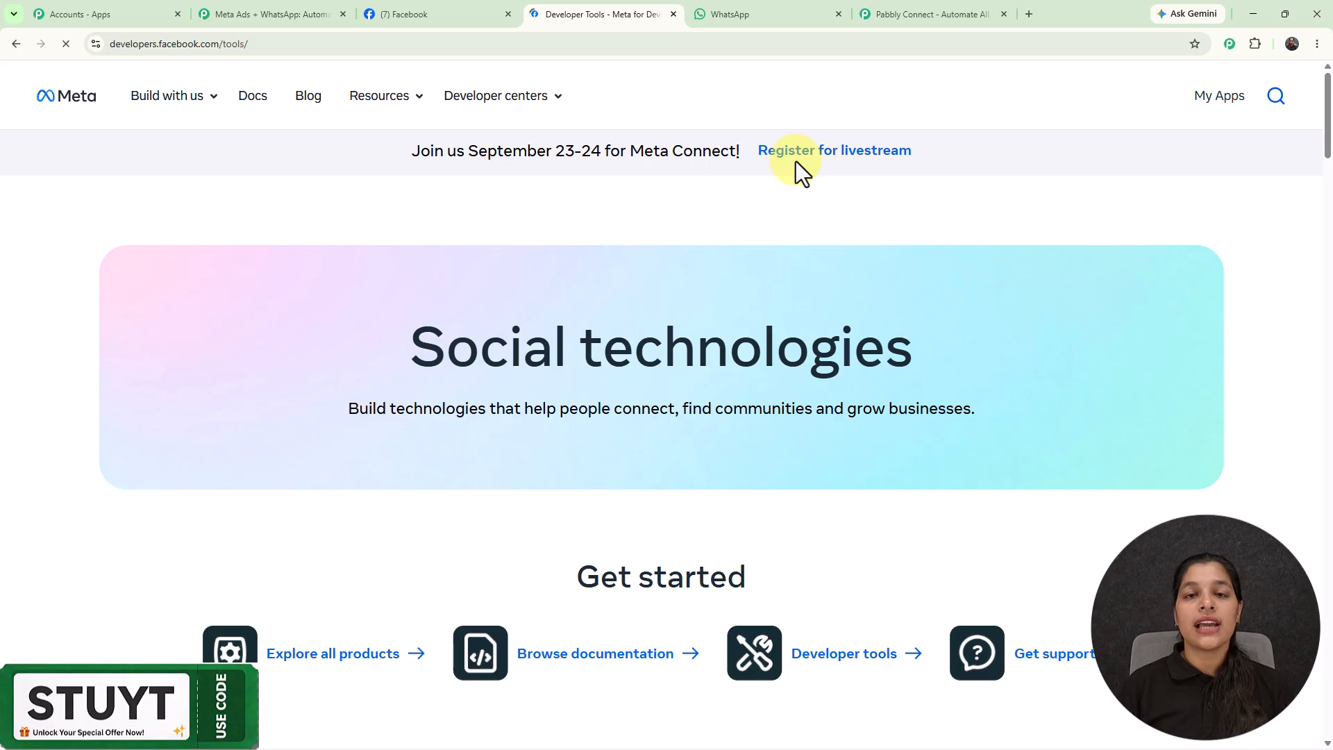
scroll(796, 161, down, 4)
scroll(796, 161, down, 6)
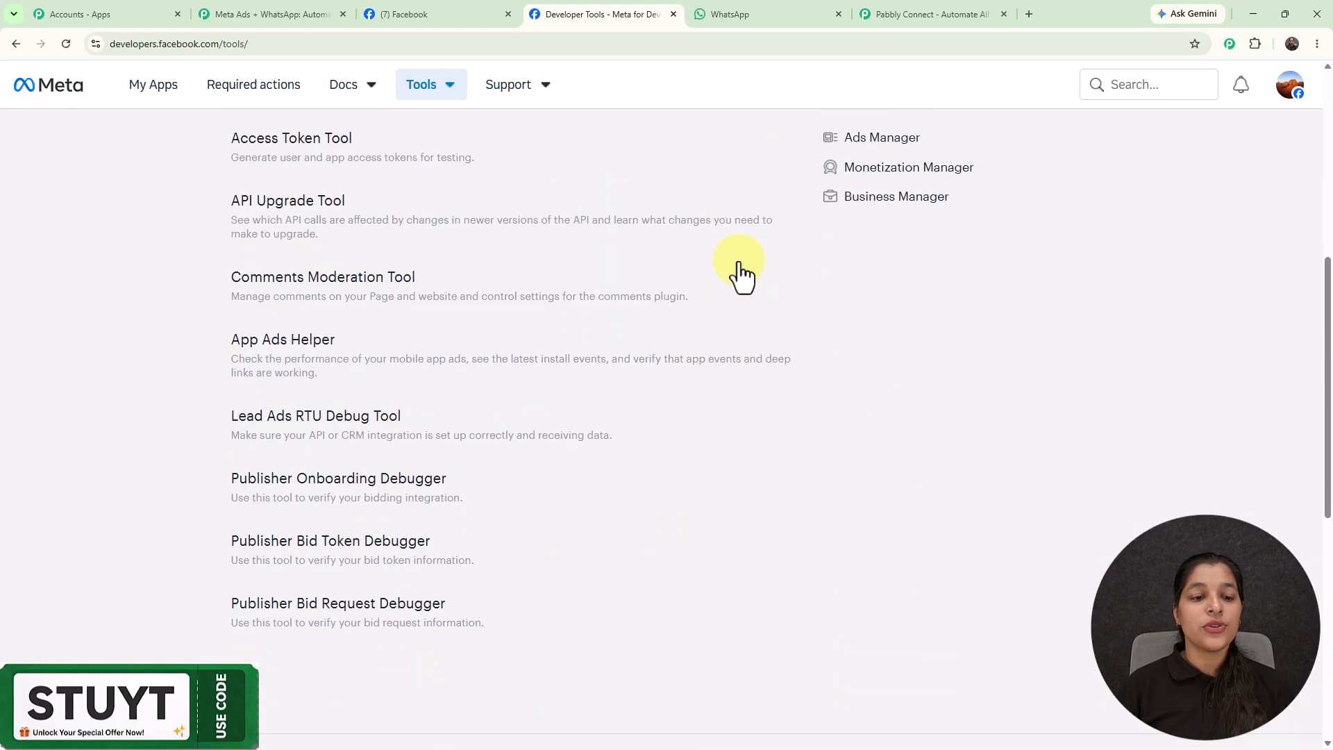
click(336, 211)
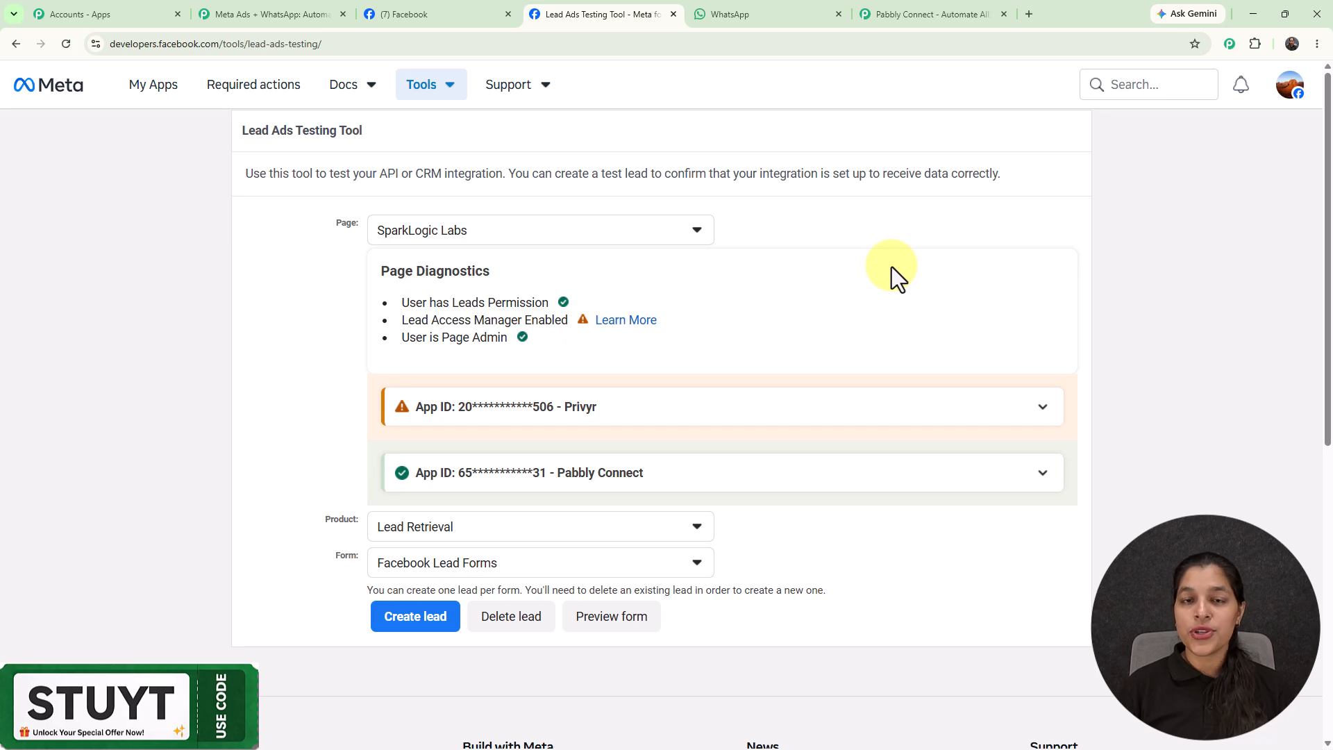
Select page The Magic Makers and form New Leads in the testing tool.
click(556, 231)
click(553, 236)
click(553, 236)
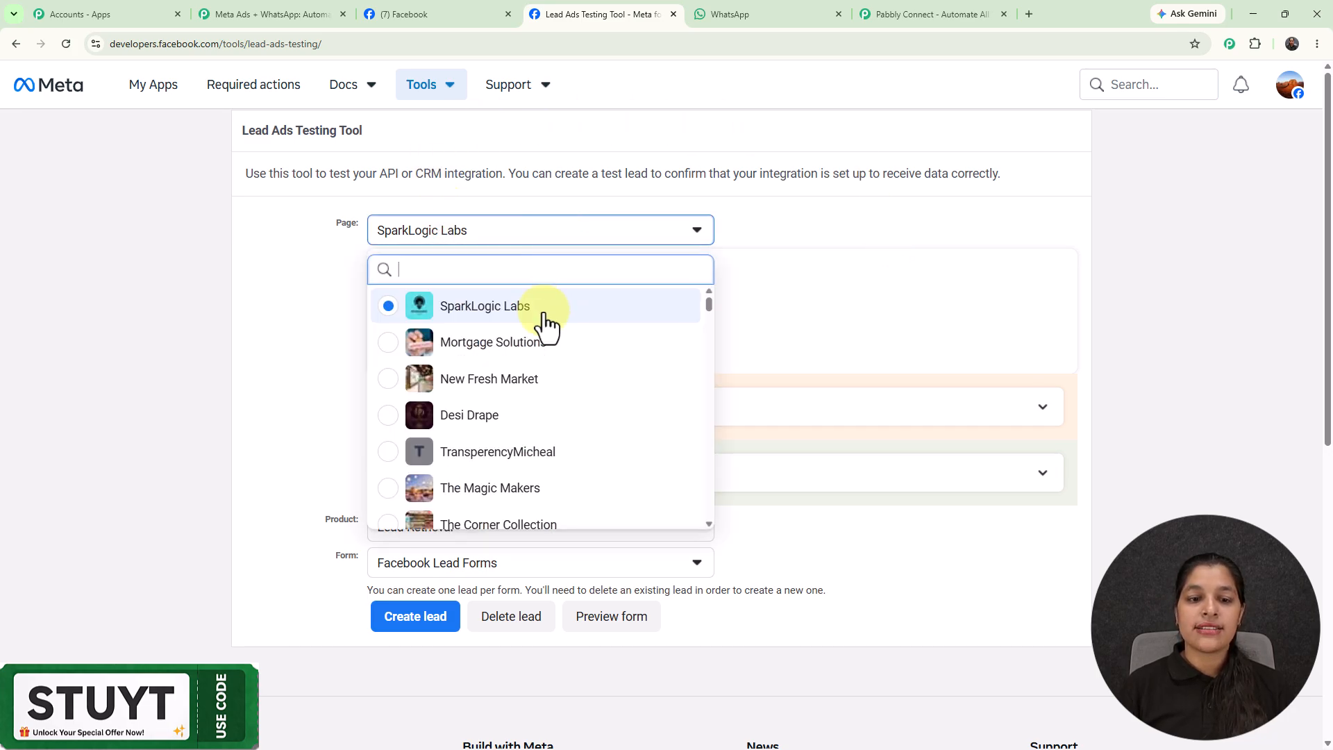
click(521, 490)
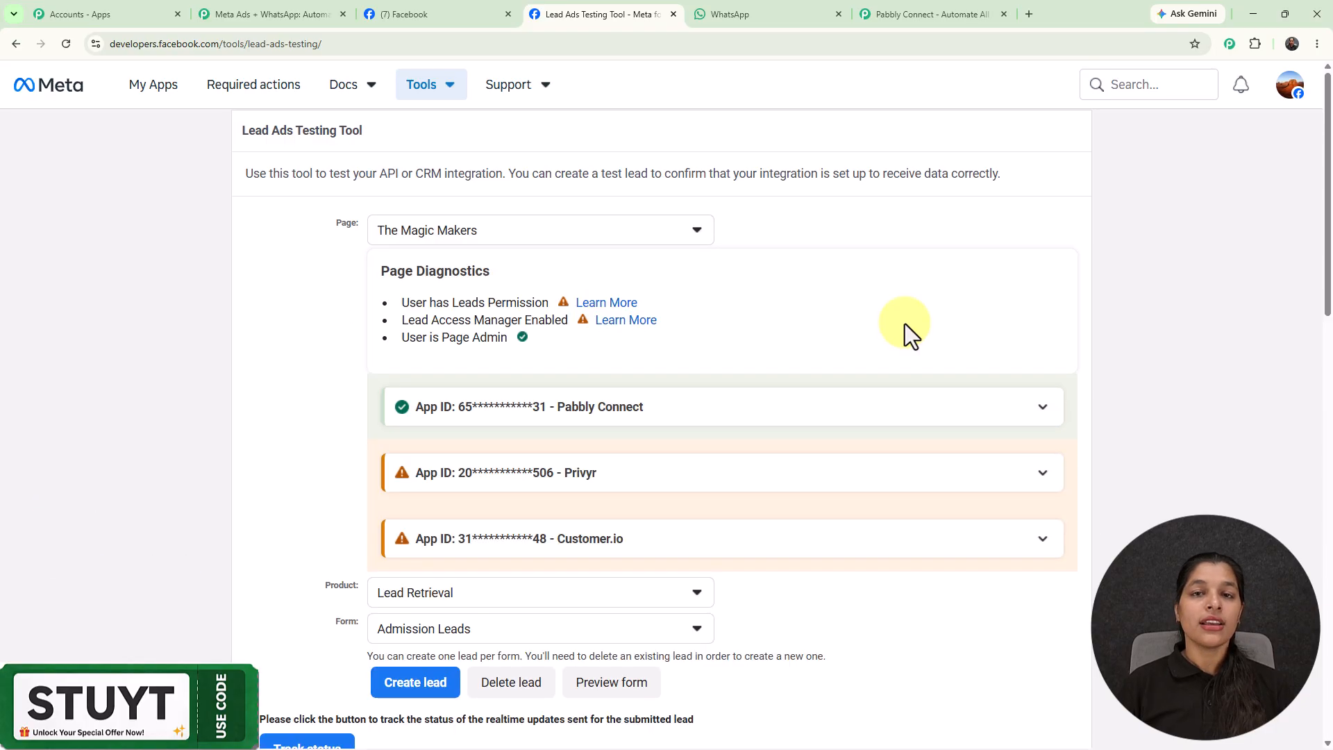
scroll(833, 333, down, 2)
click(595, 491)
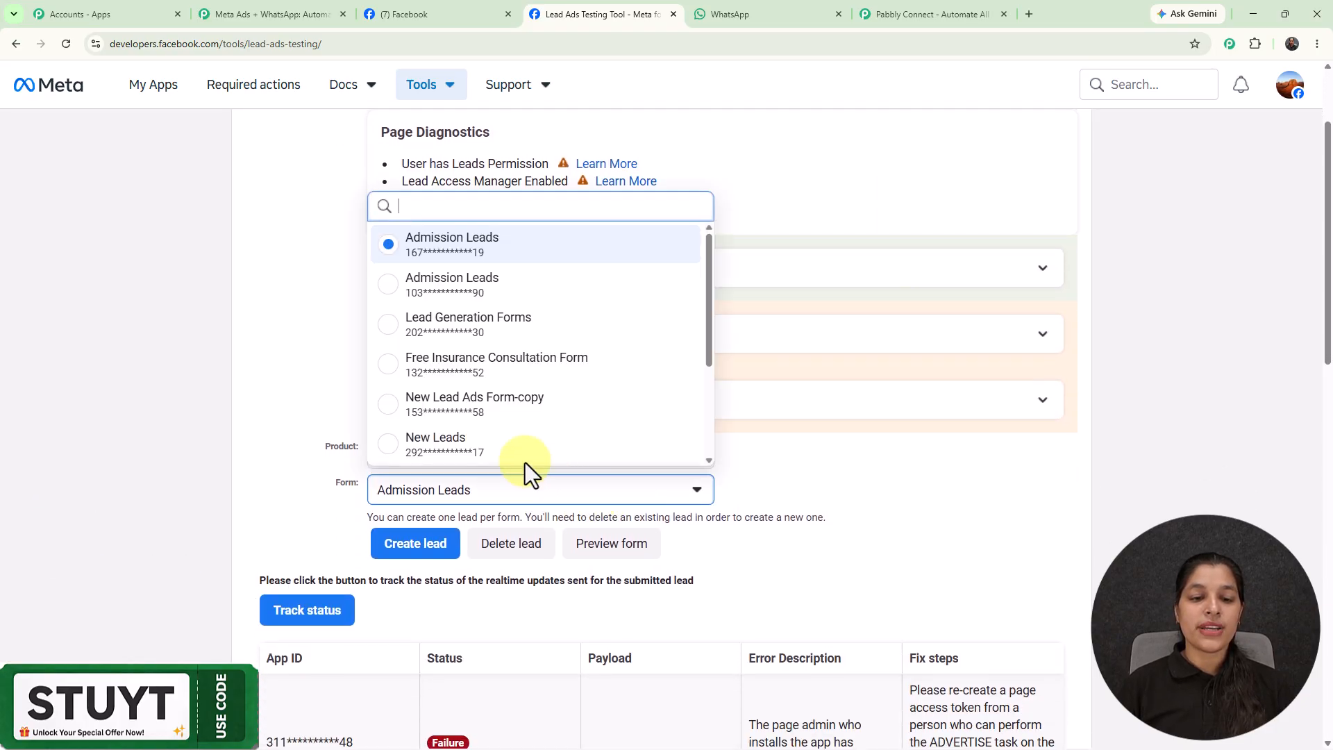
click(494, 442)
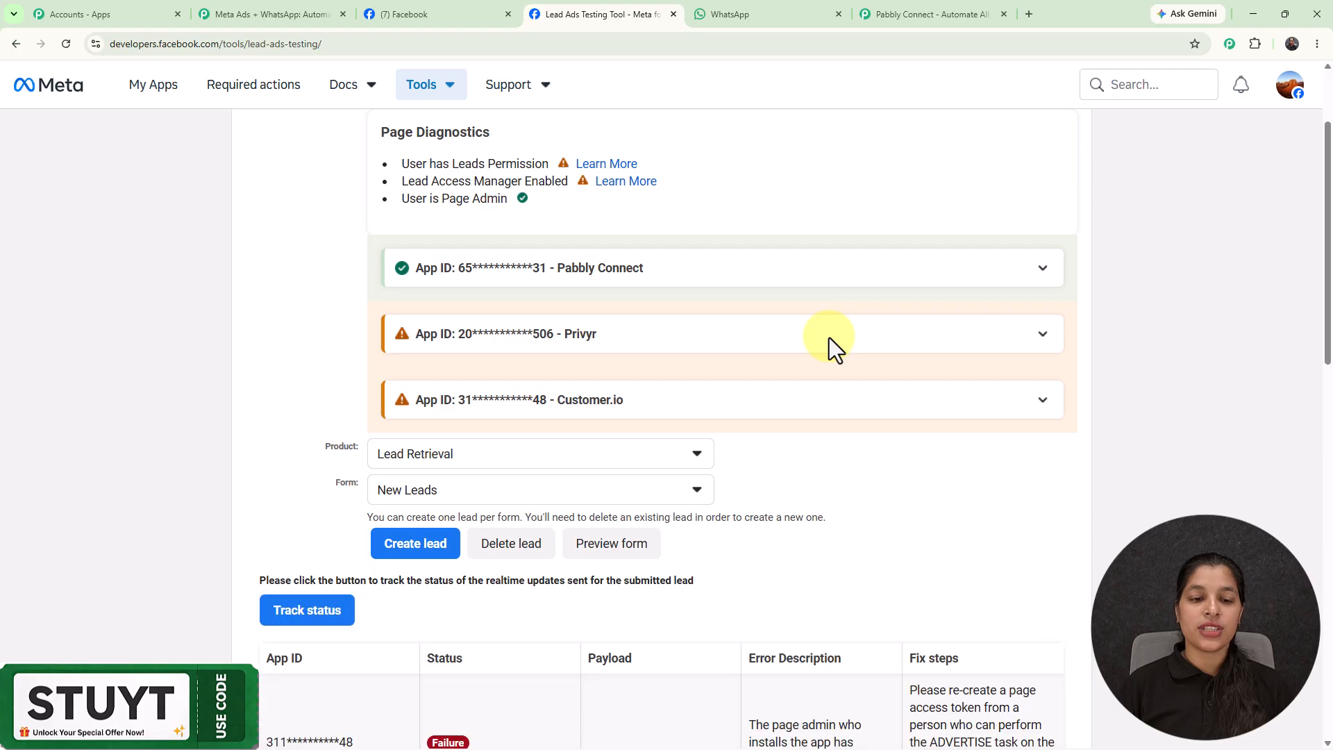
scroll(829, 337, down, 5)
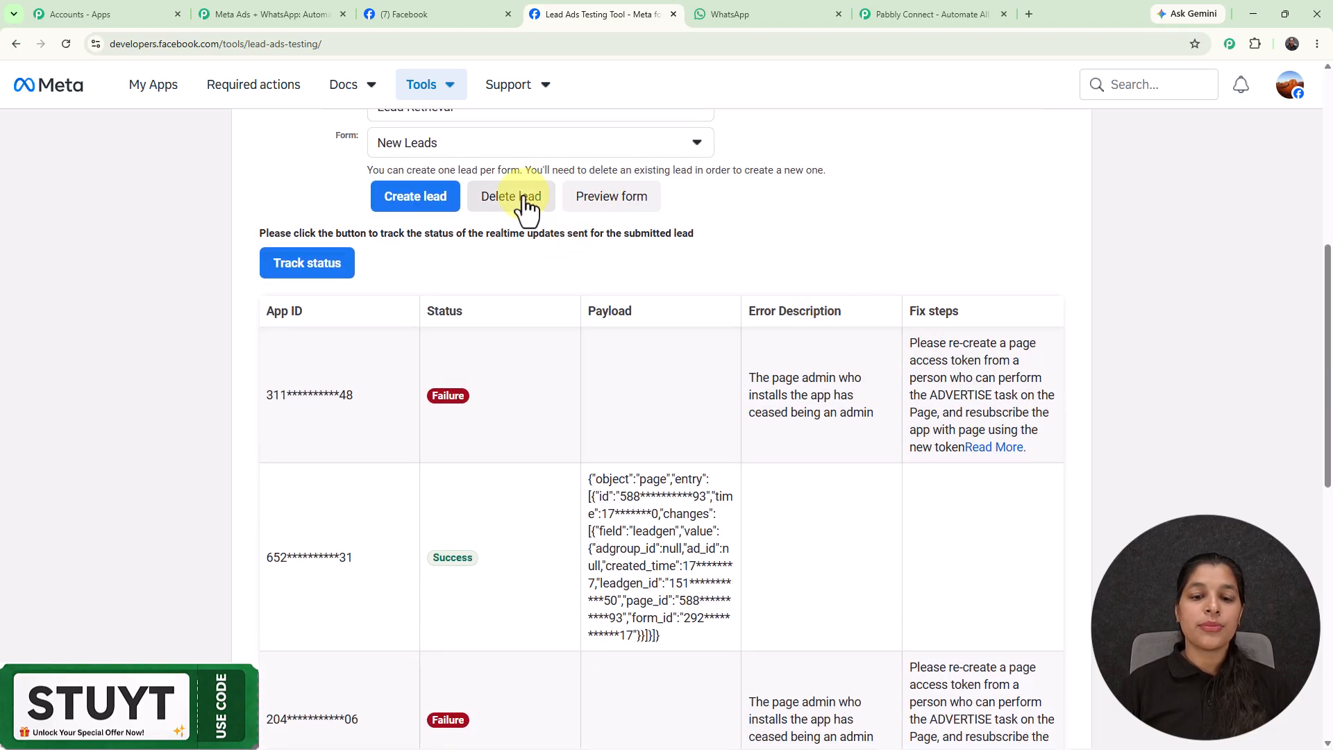
Delete the existing test lead and preview the New Leads form.
click(522, 199)
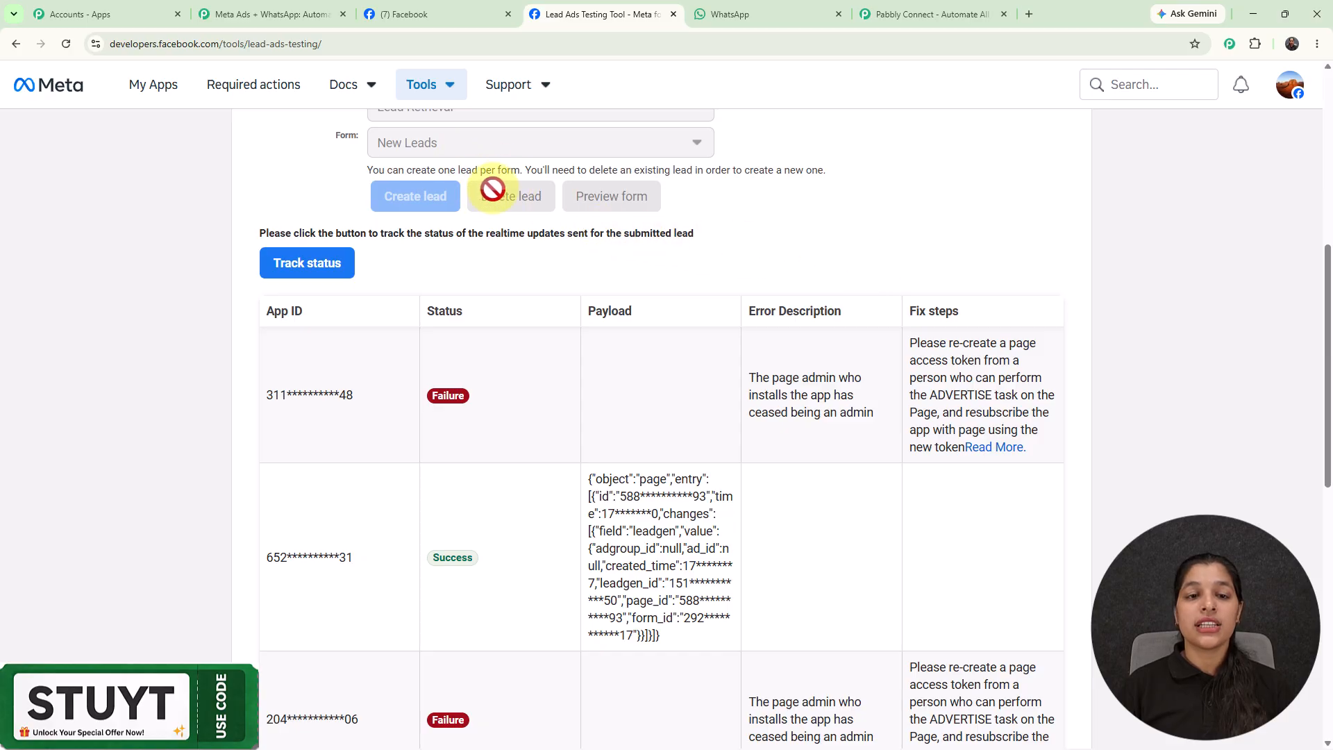
scroll(707, 190, up, 8)
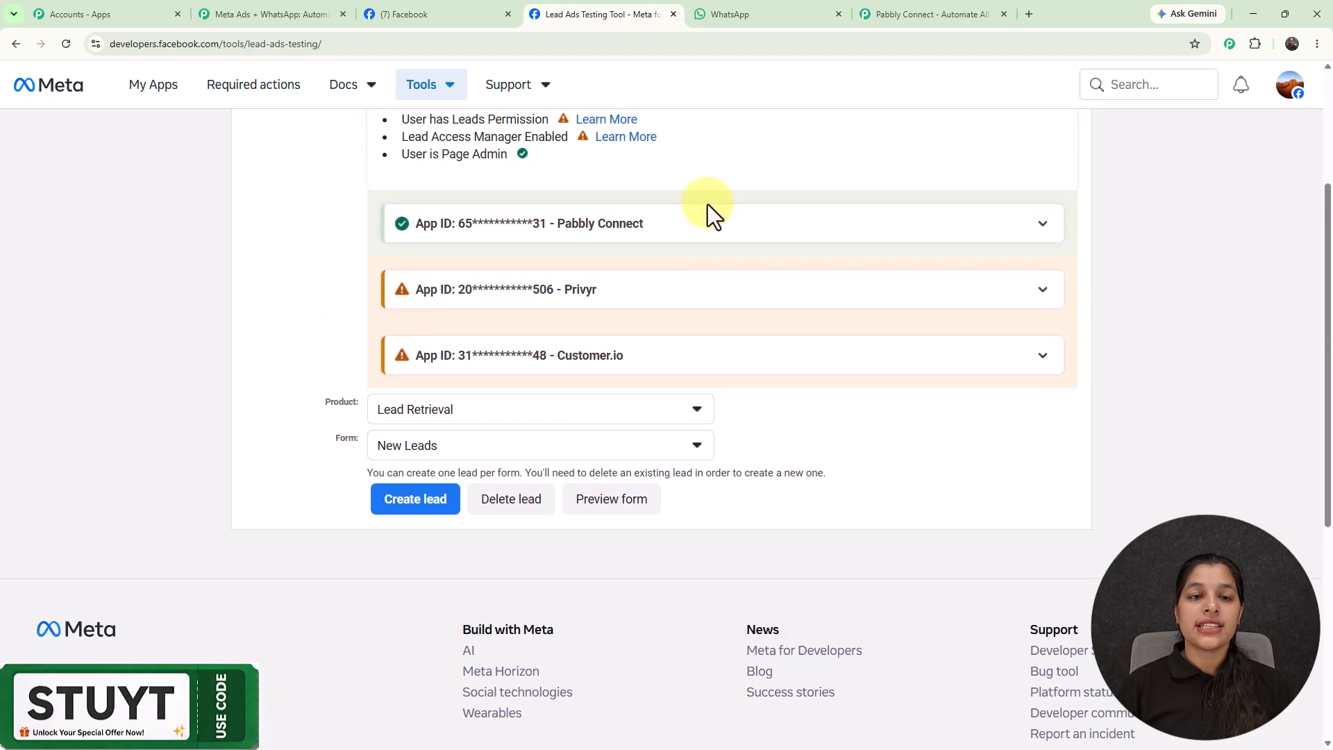
scroll(476, 264, down, 4)
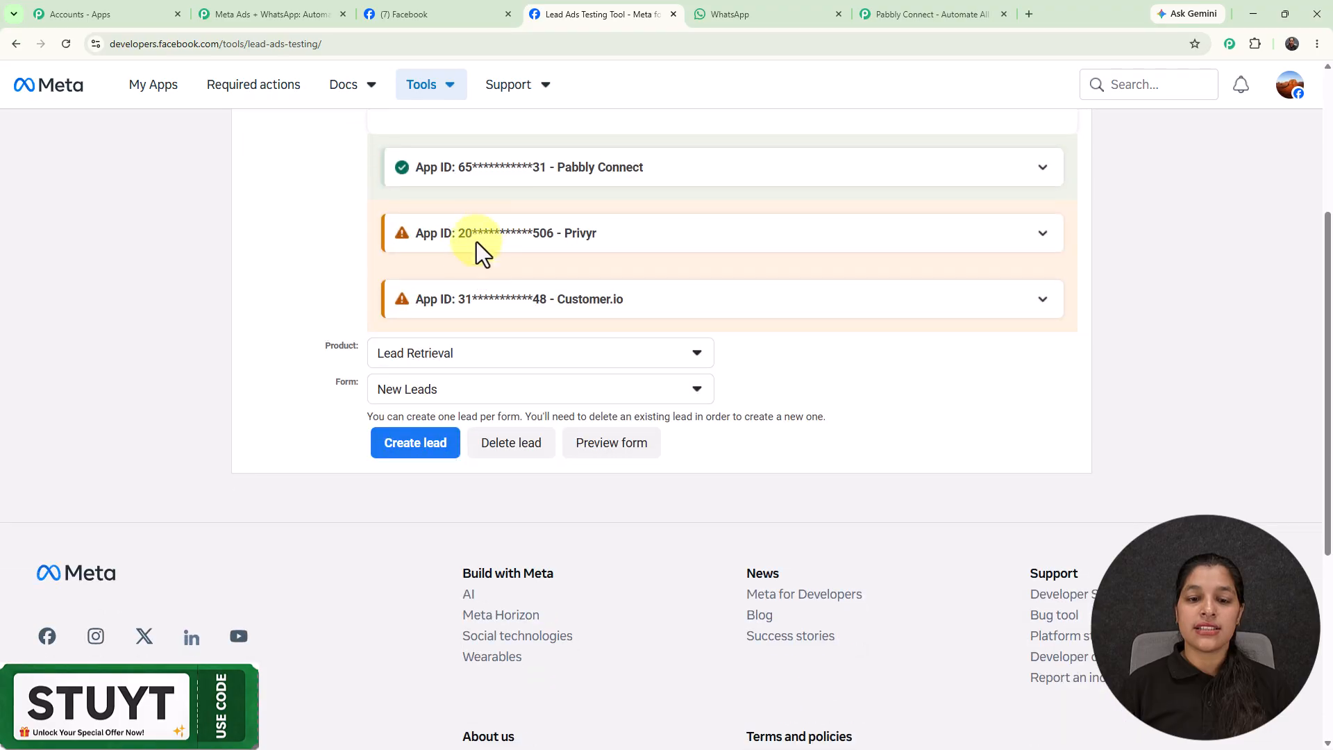
click(610, 444)
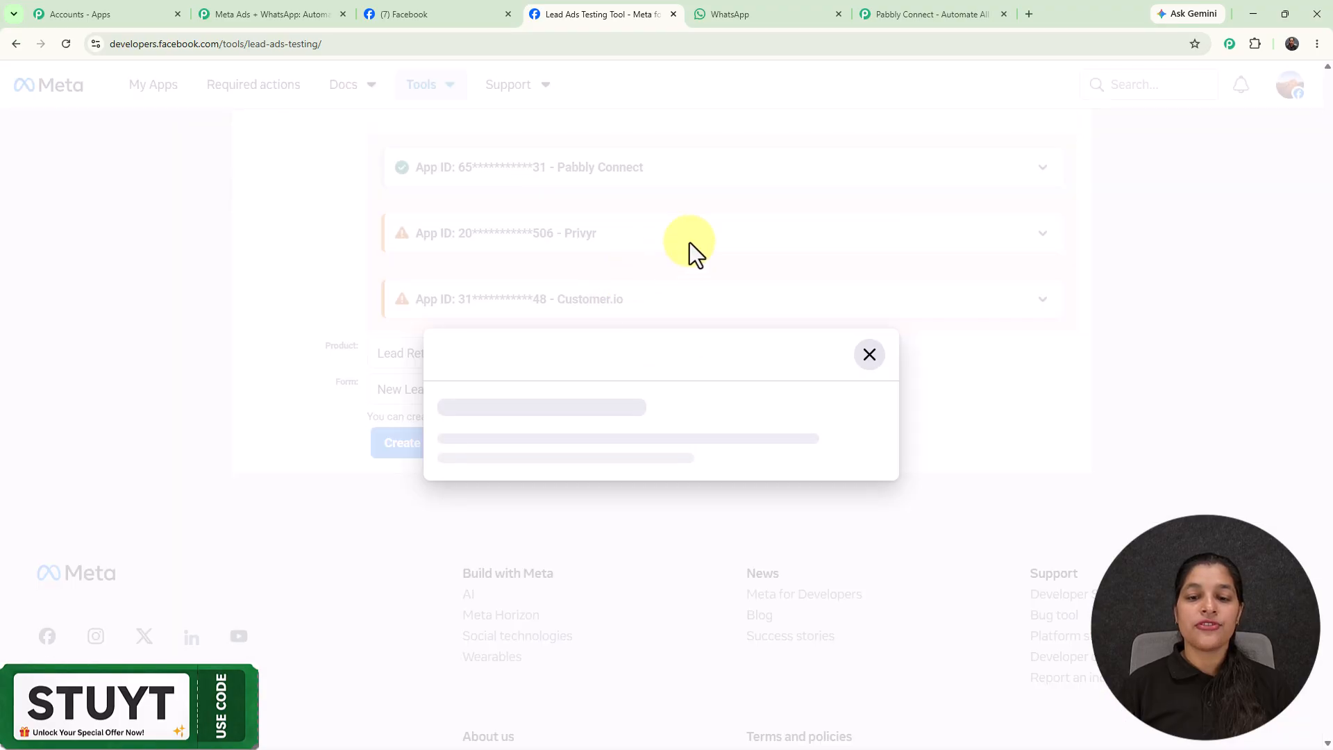
Trim the e-mail's extra prefix and remove 'New' from the first name.
scroll(665, 306, down, 1)
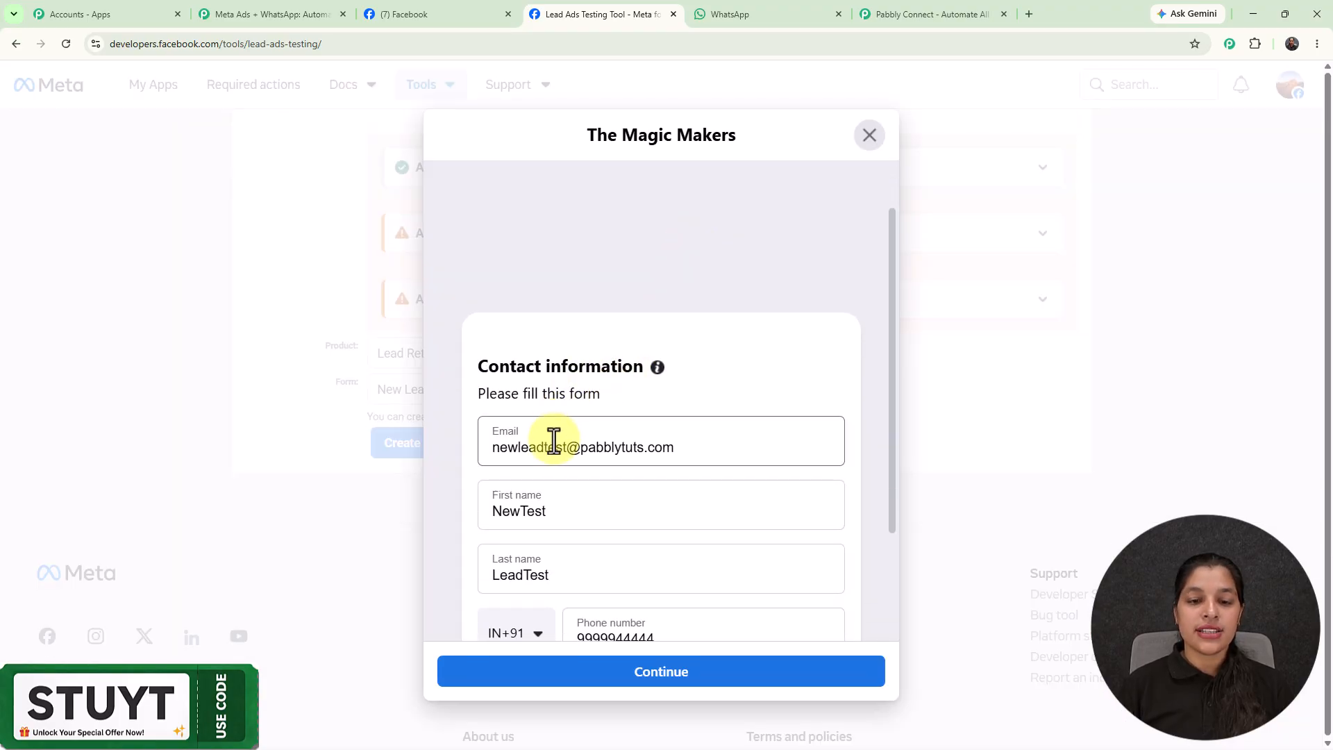
drag(543, 447, 424, 453)
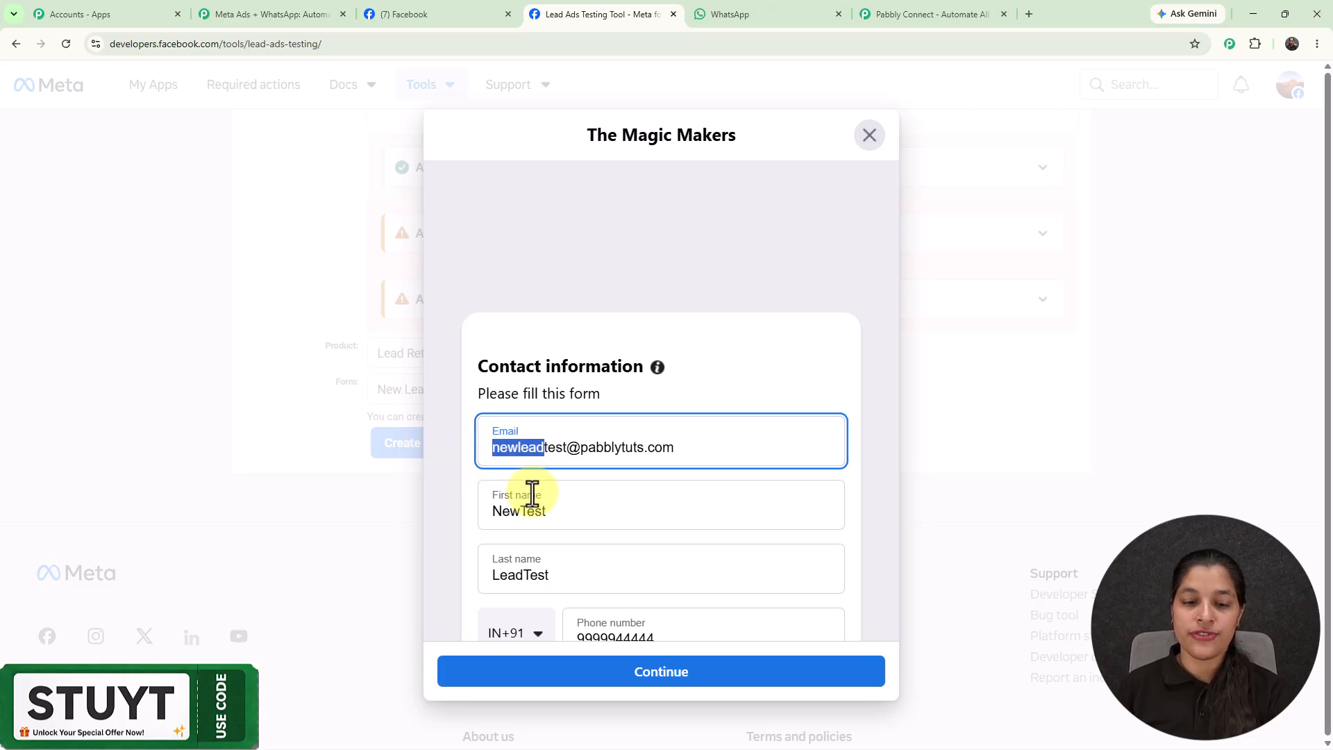
key(BackSpace)
drag(516, 511, 414, 503)
key(BackSpace)
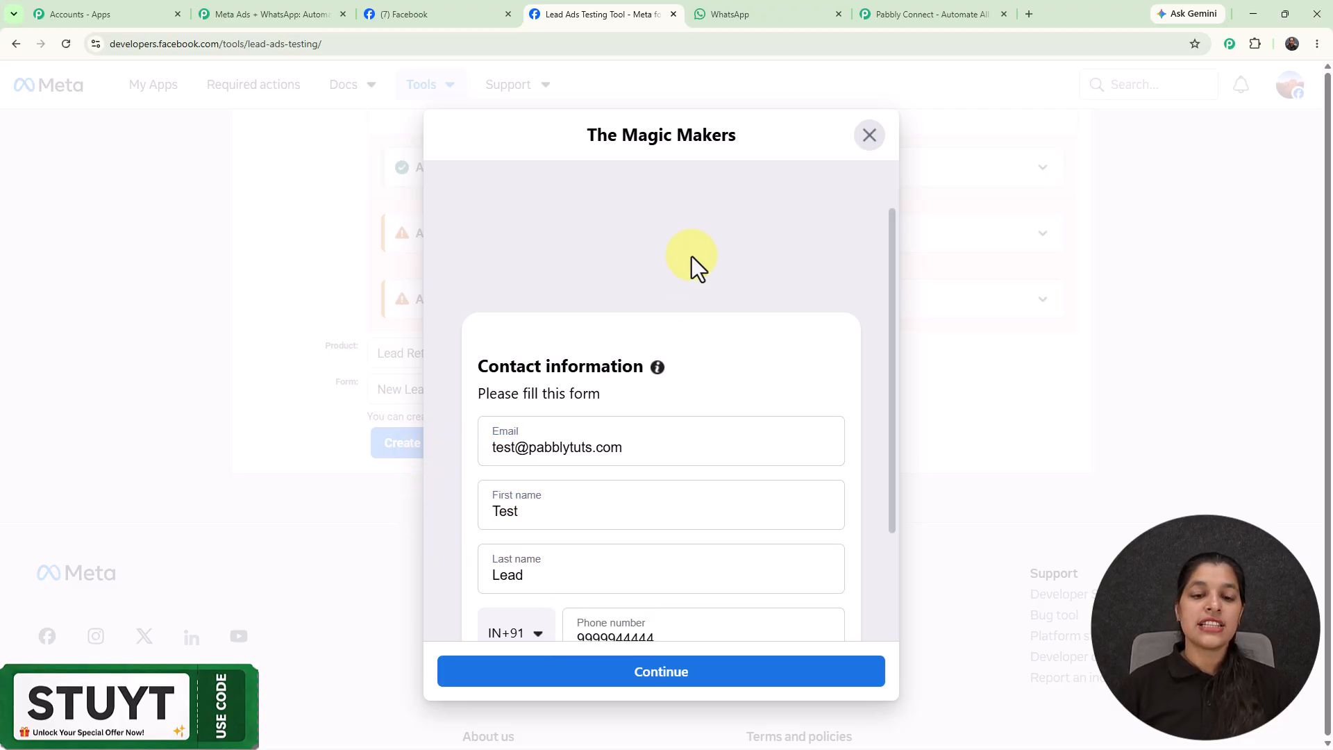
Continue to the privacy page and submit the test lead.
scroll(691, 260, up, 1)
scroll(693, 278, down, 3)
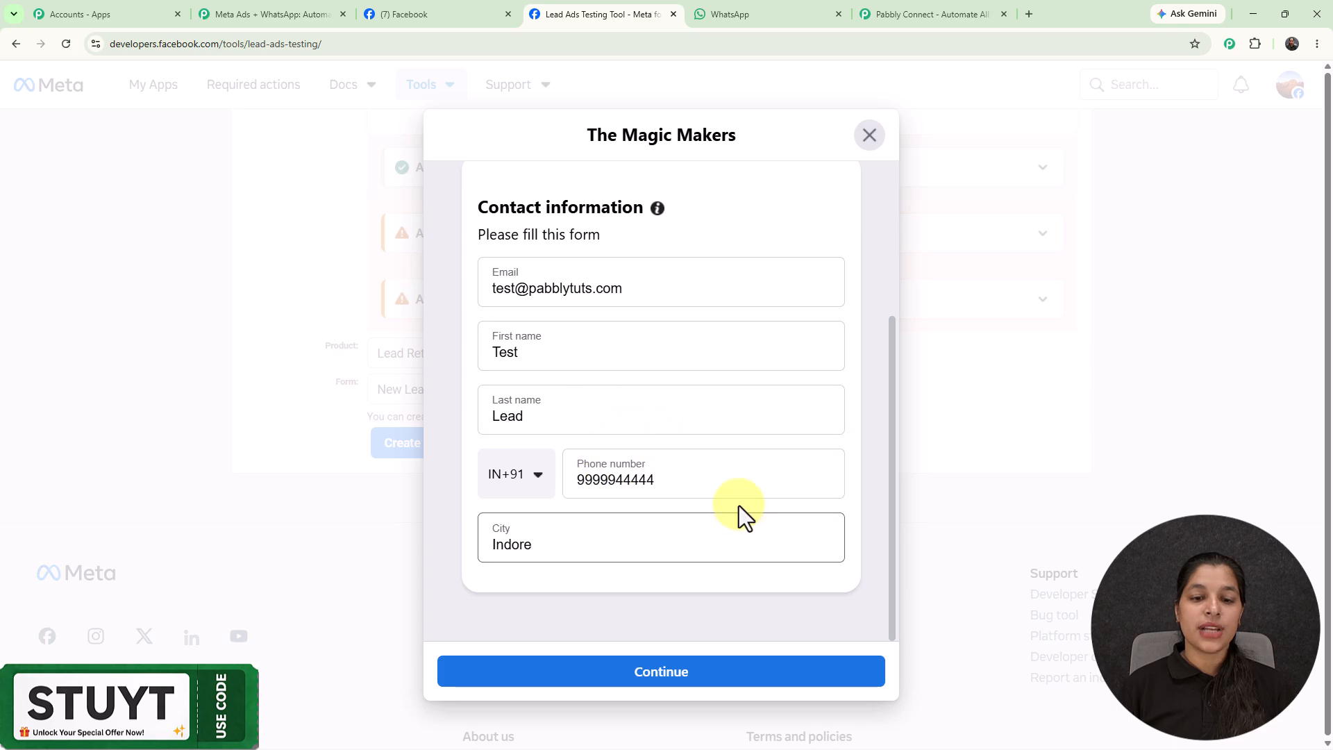
click(656, 680)
click(622, 589)
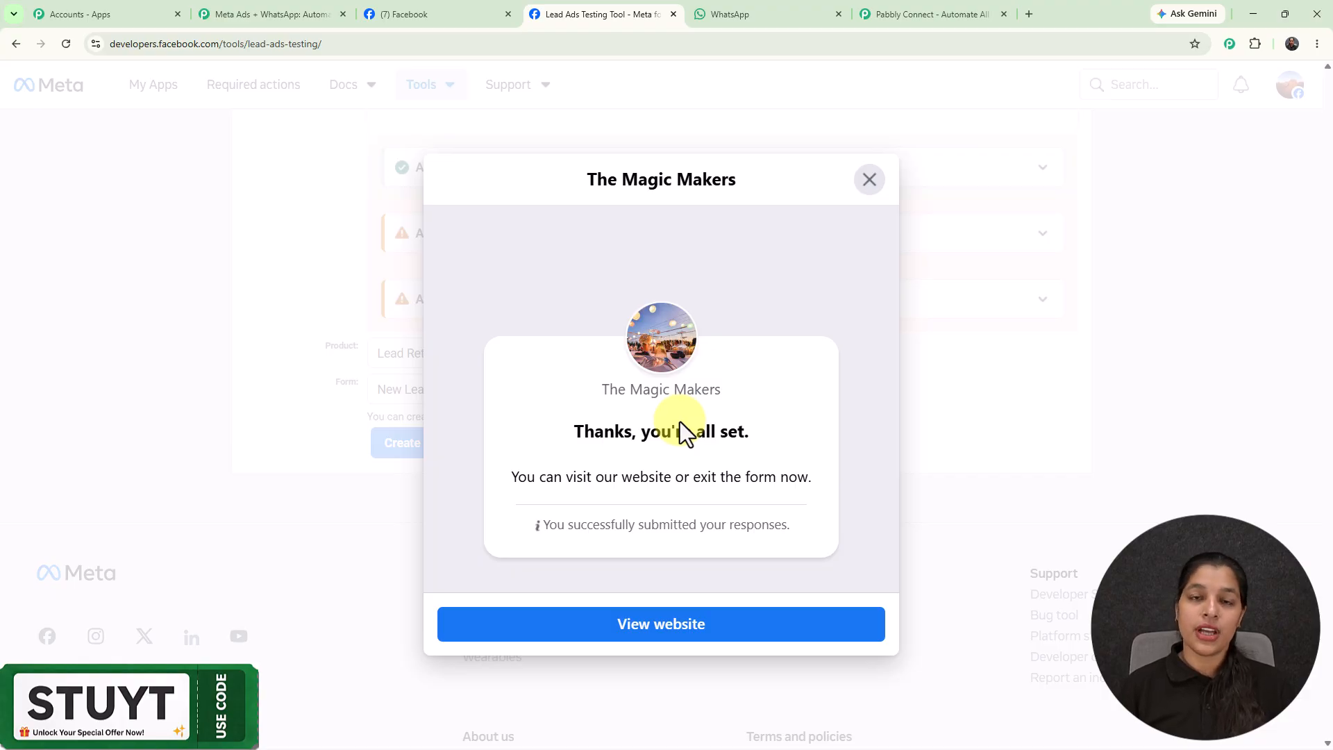
Review the received email, name, phone and city fields, then close the trigger setup panel.
click(271, 27)
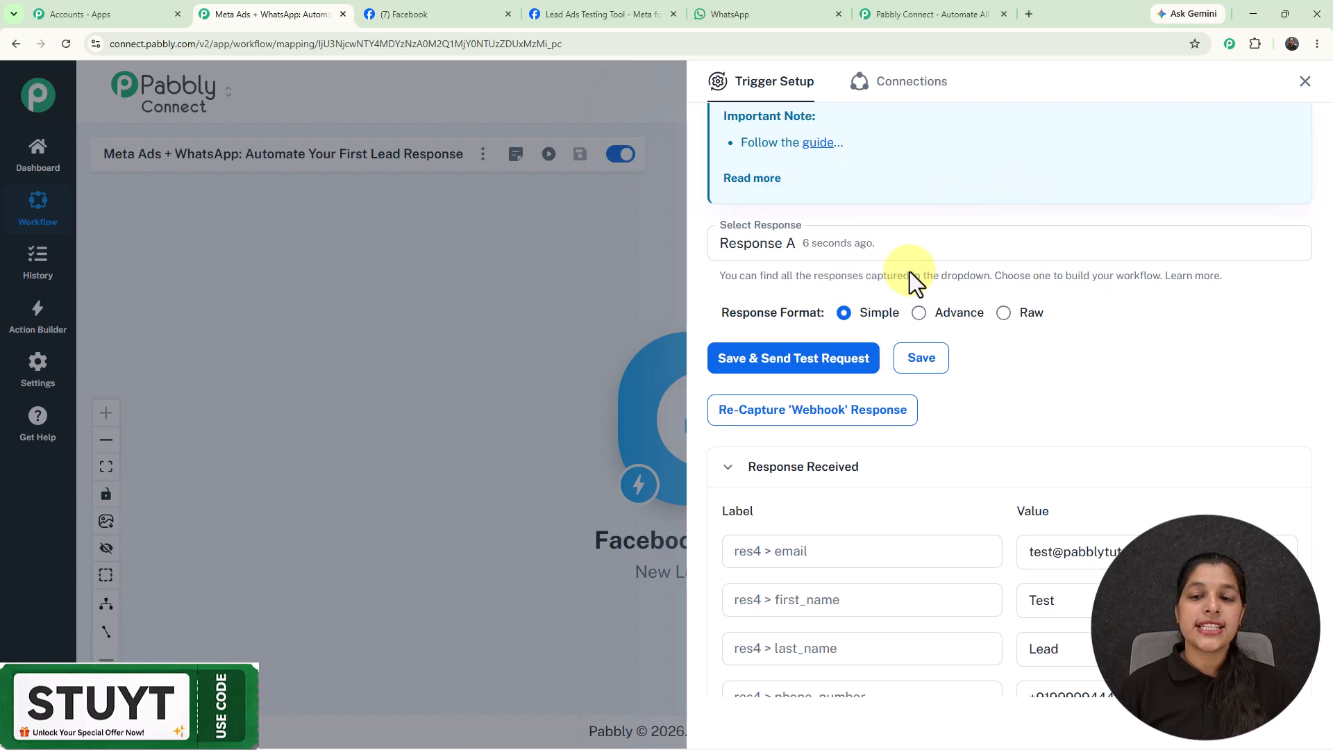
scroll(958, 253, down, 3)
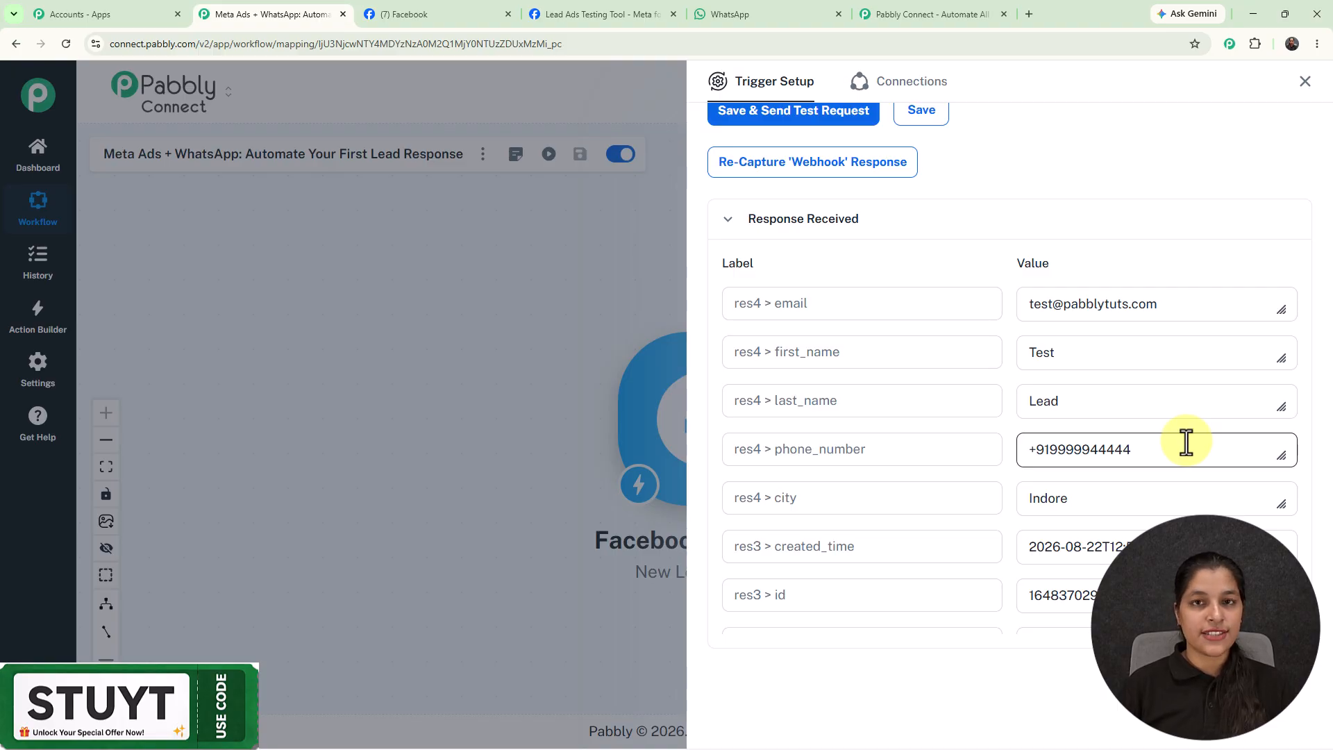
scroll(1186, 441, up, 3)
scroll(1186, 441, down, 3)
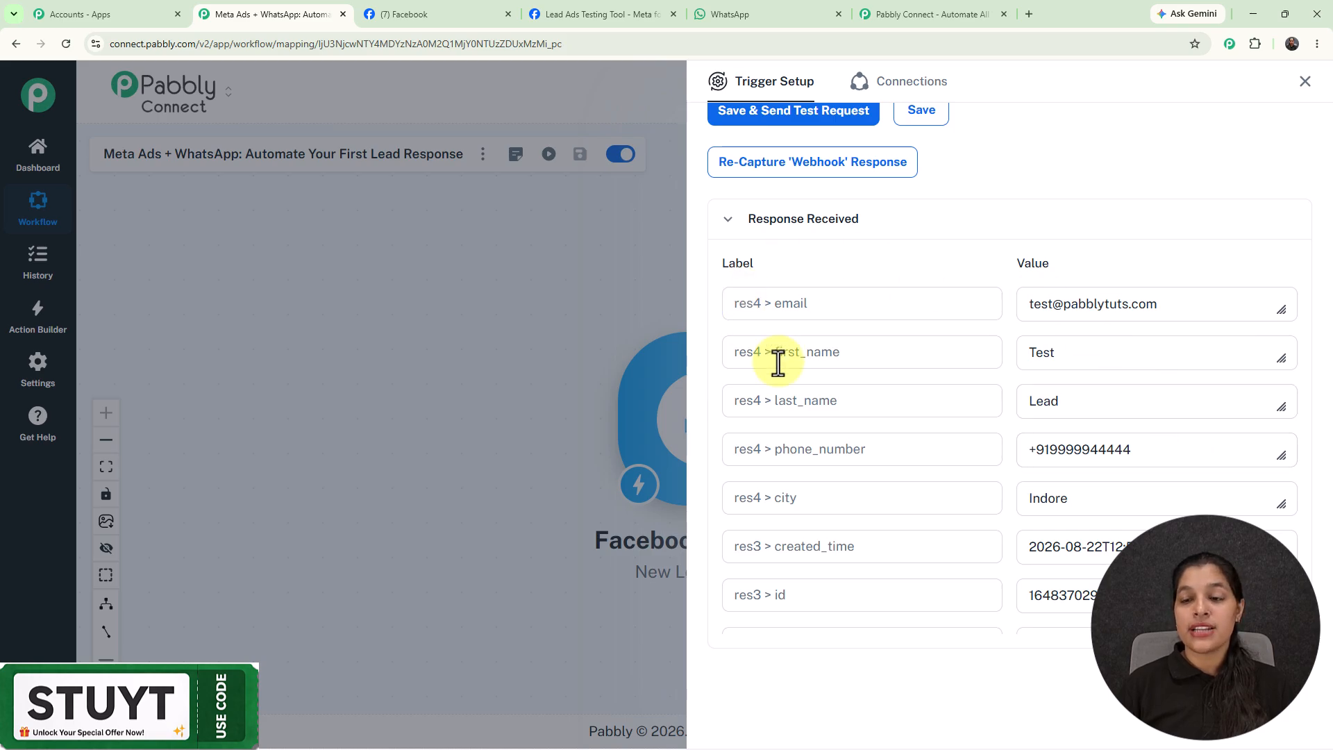
click(1304, 82)
Add a Pabbly Chatflow Send Text Message action and start a new Chatflow connection.
drag(757, 418, 712, 412)
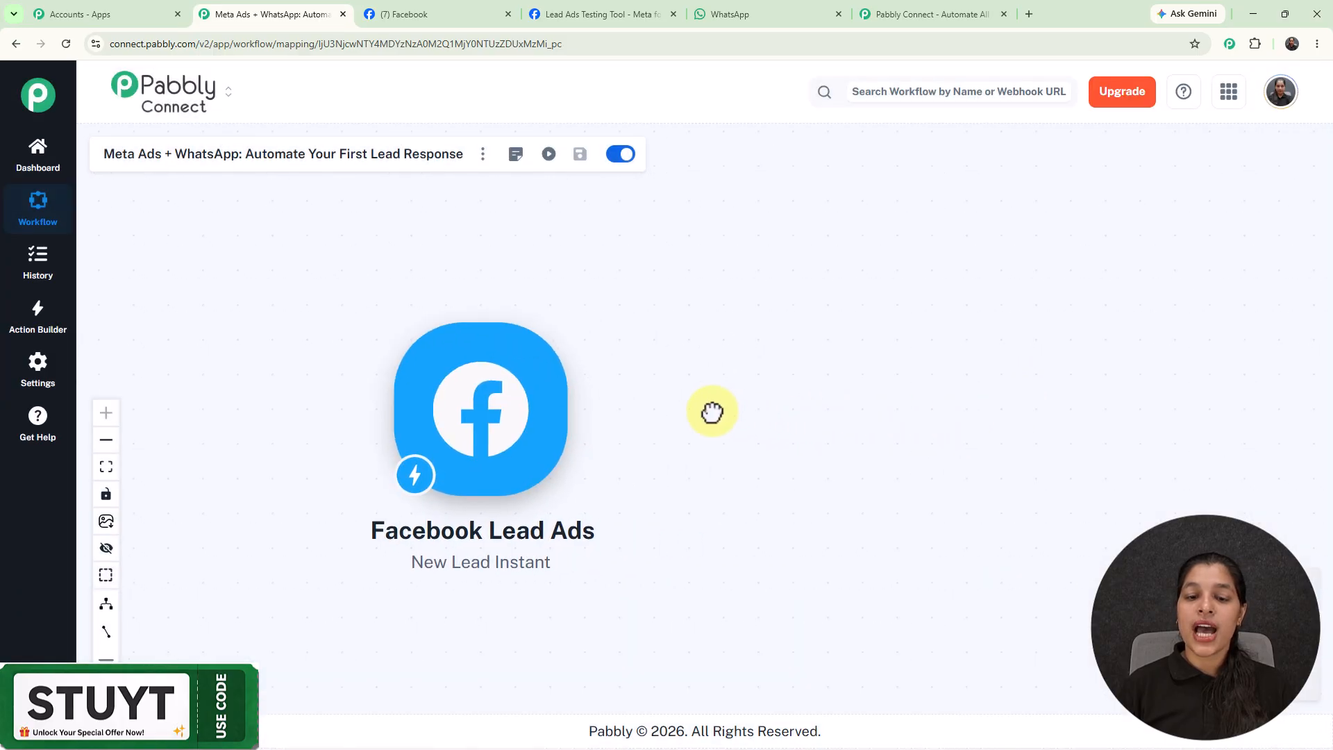
click(587, 417)
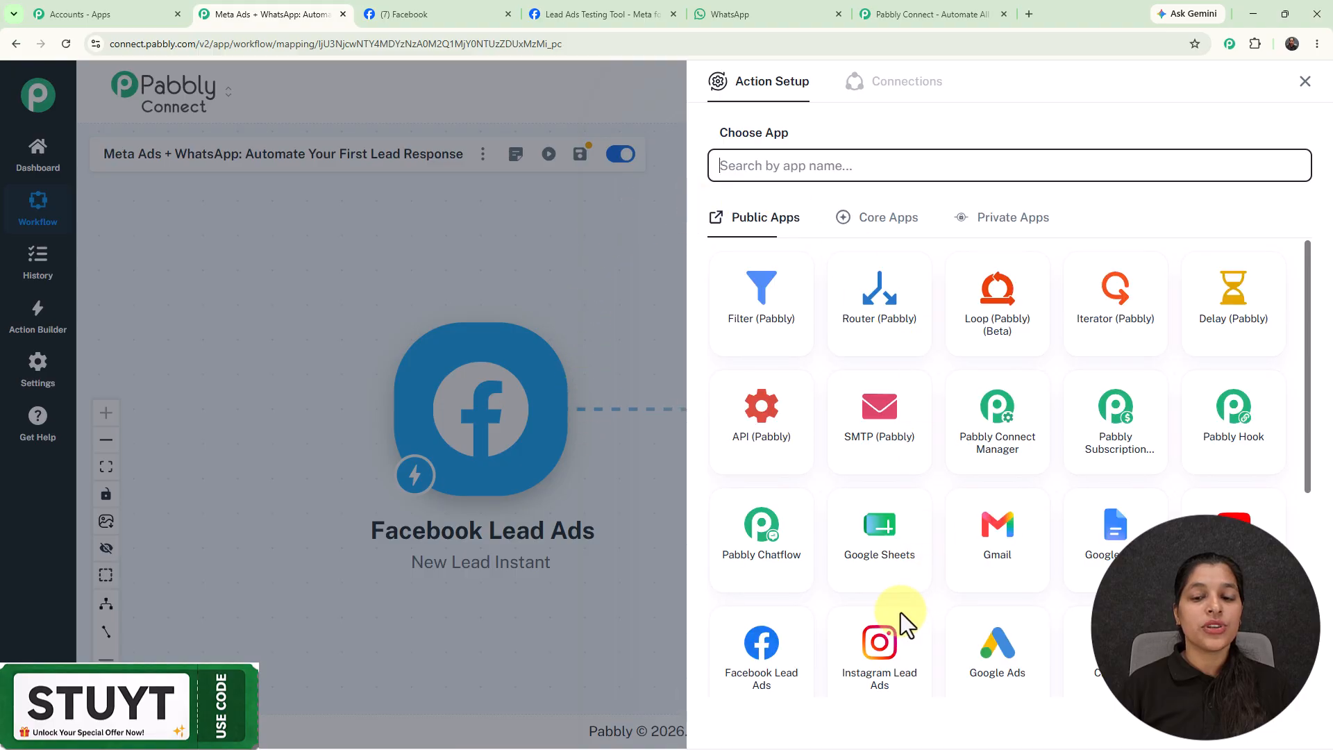
click(757, 593)
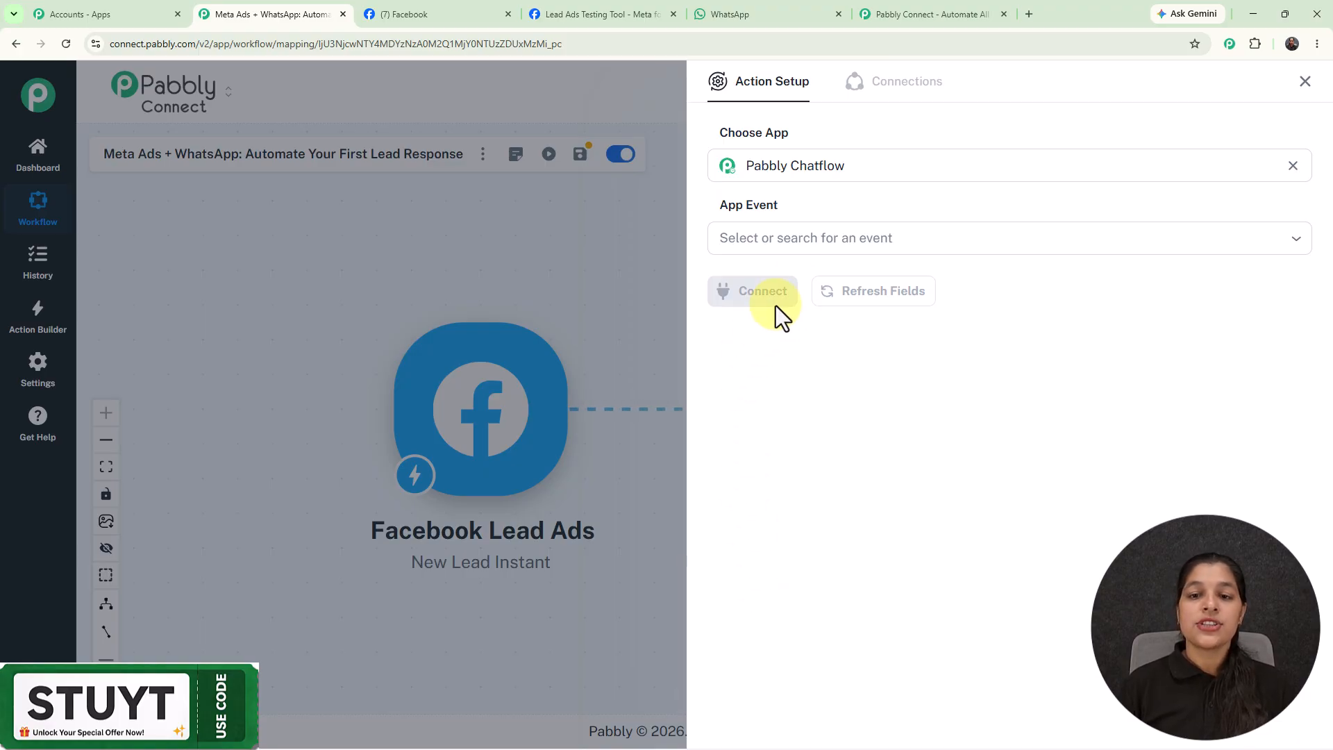
click(819, 234)
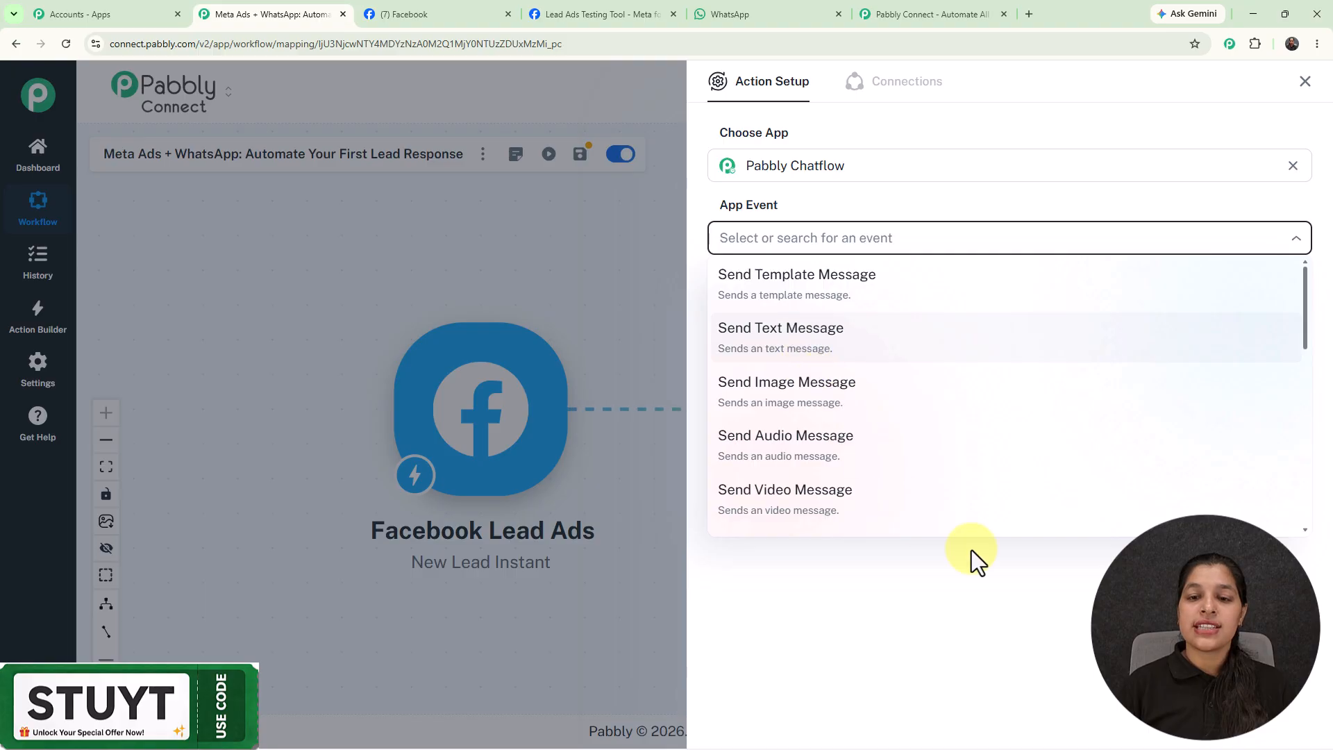
click(816, 327)
click(795, 285)
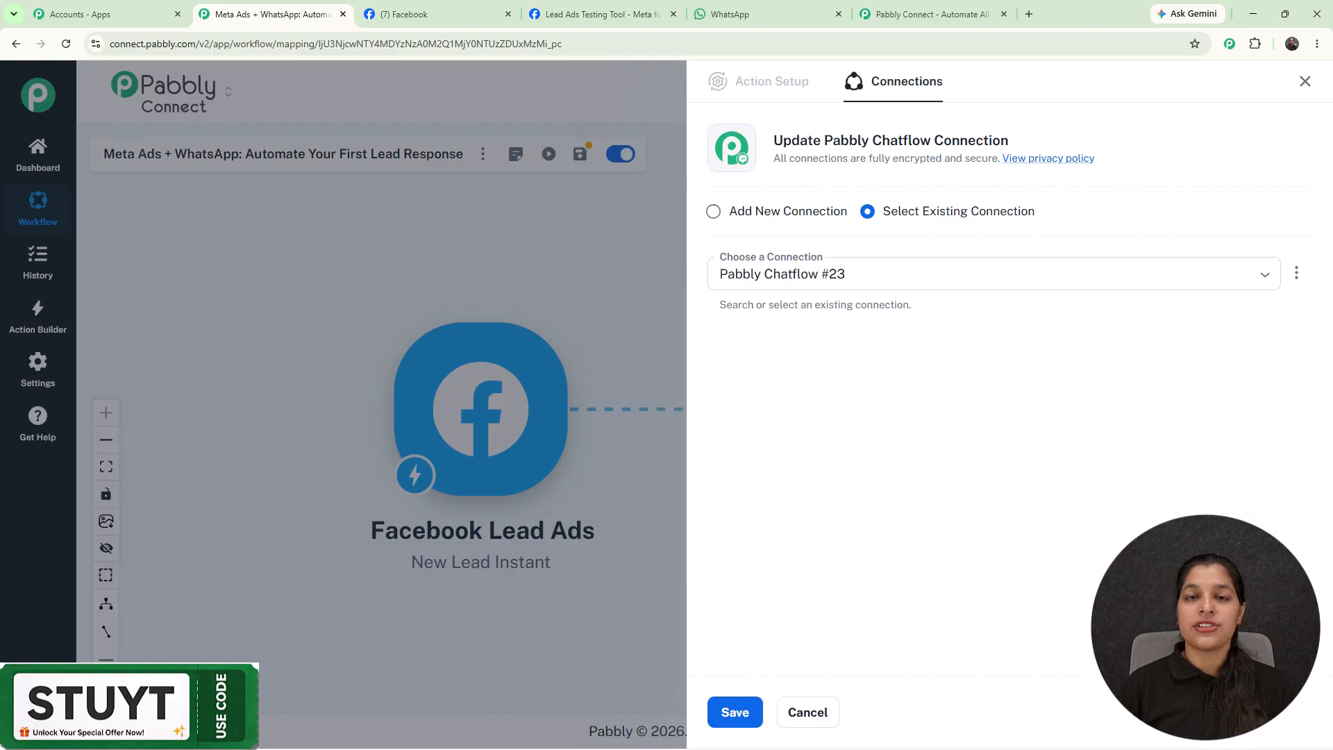
click(721, 212)
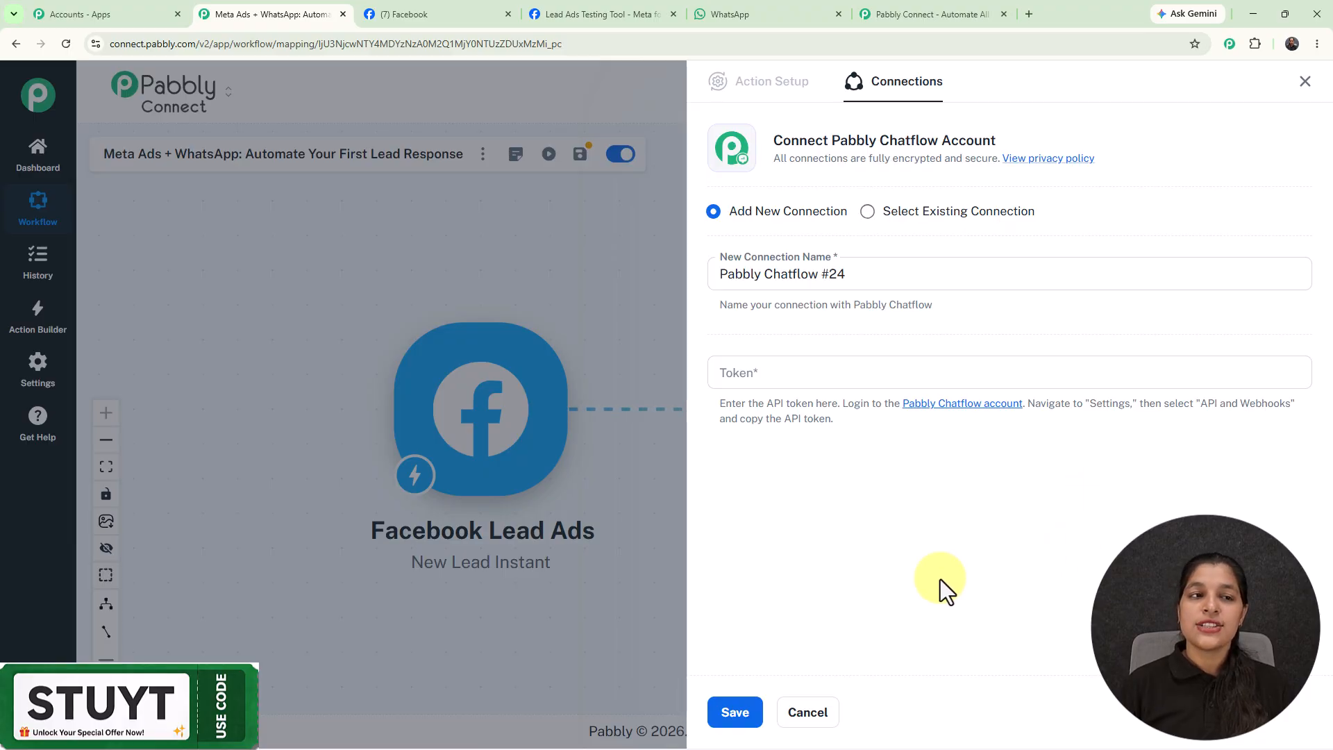
Open Pabbly Chatflow from the apps overview and go to Settings > API & Webhooks.
click(75, 7)
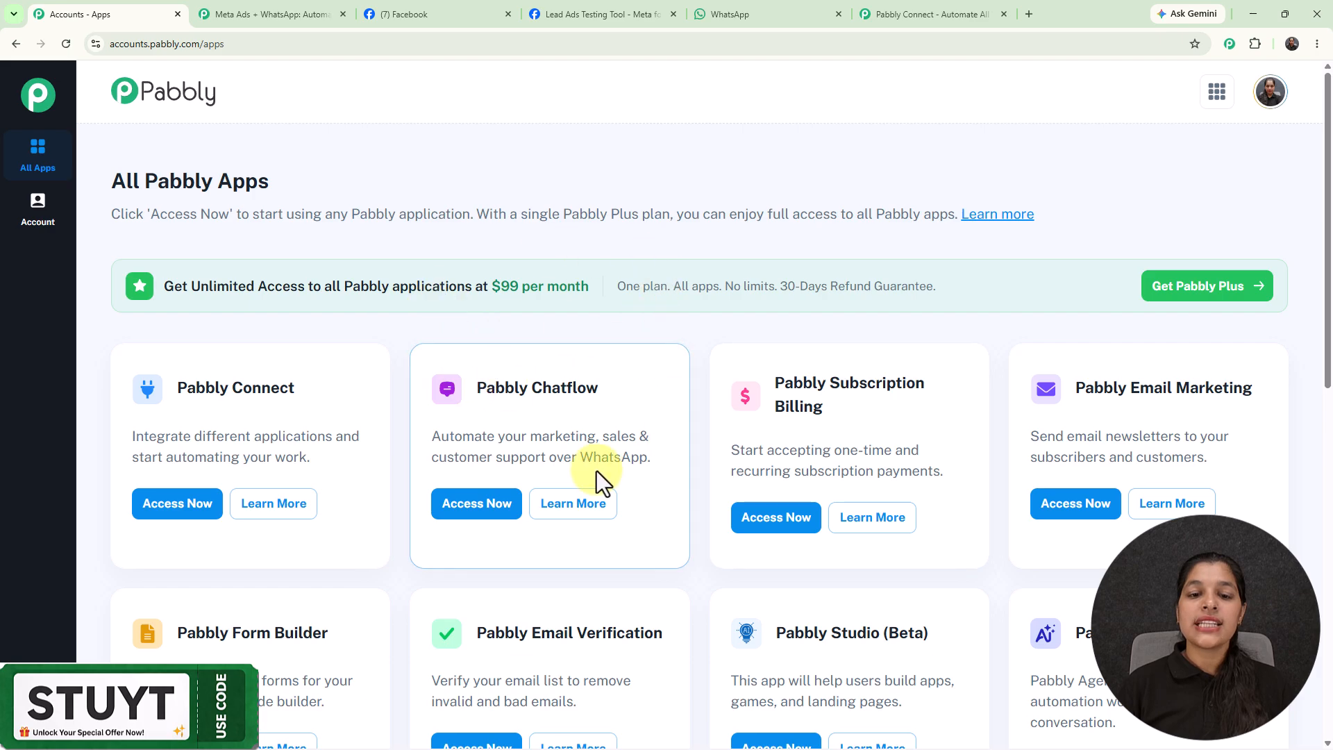
scroll(557, 257, down, 2)
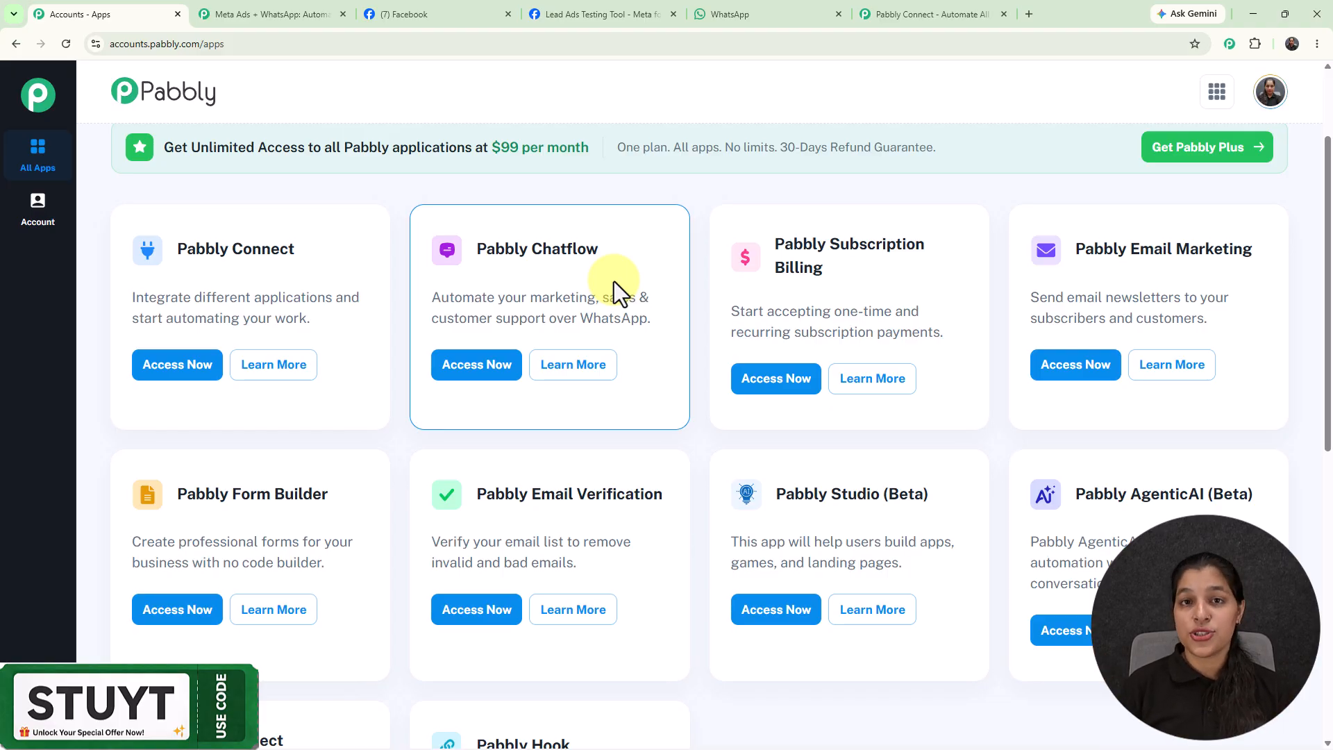
click(489, 368)
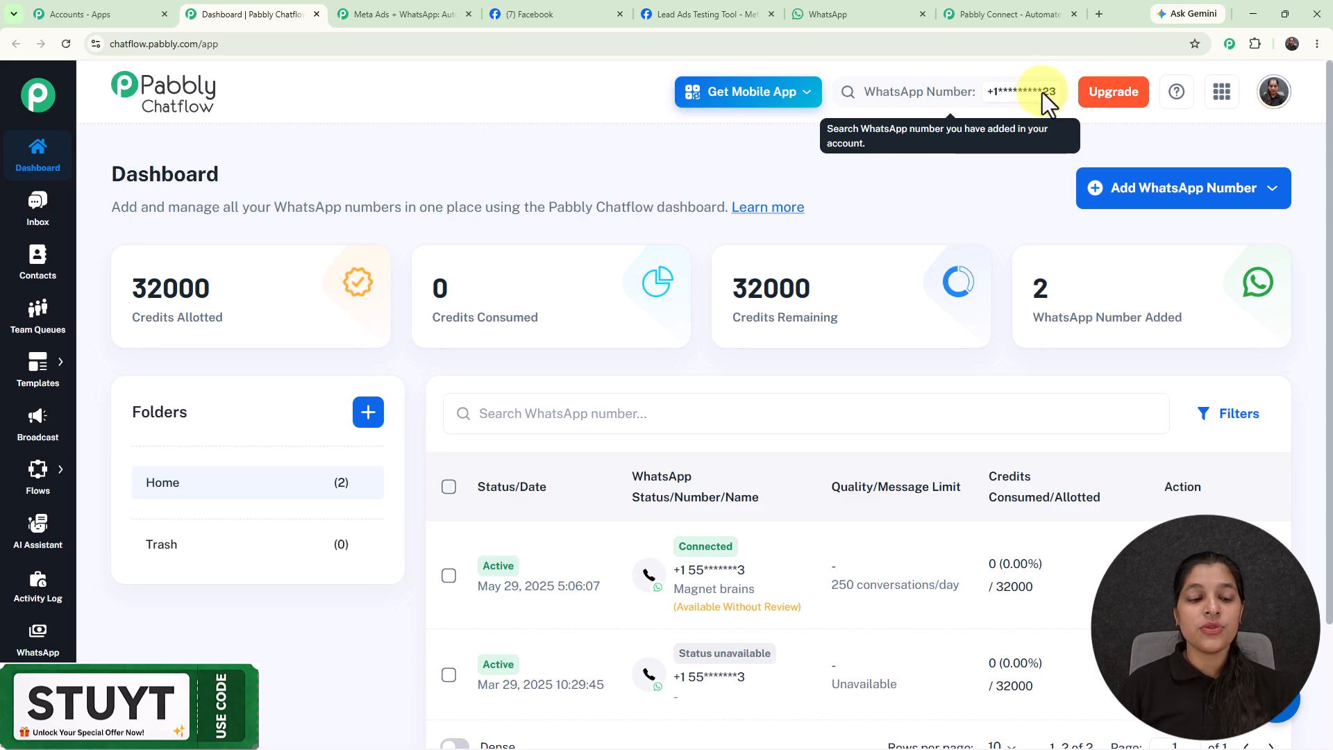
mouse_move(55, 677)
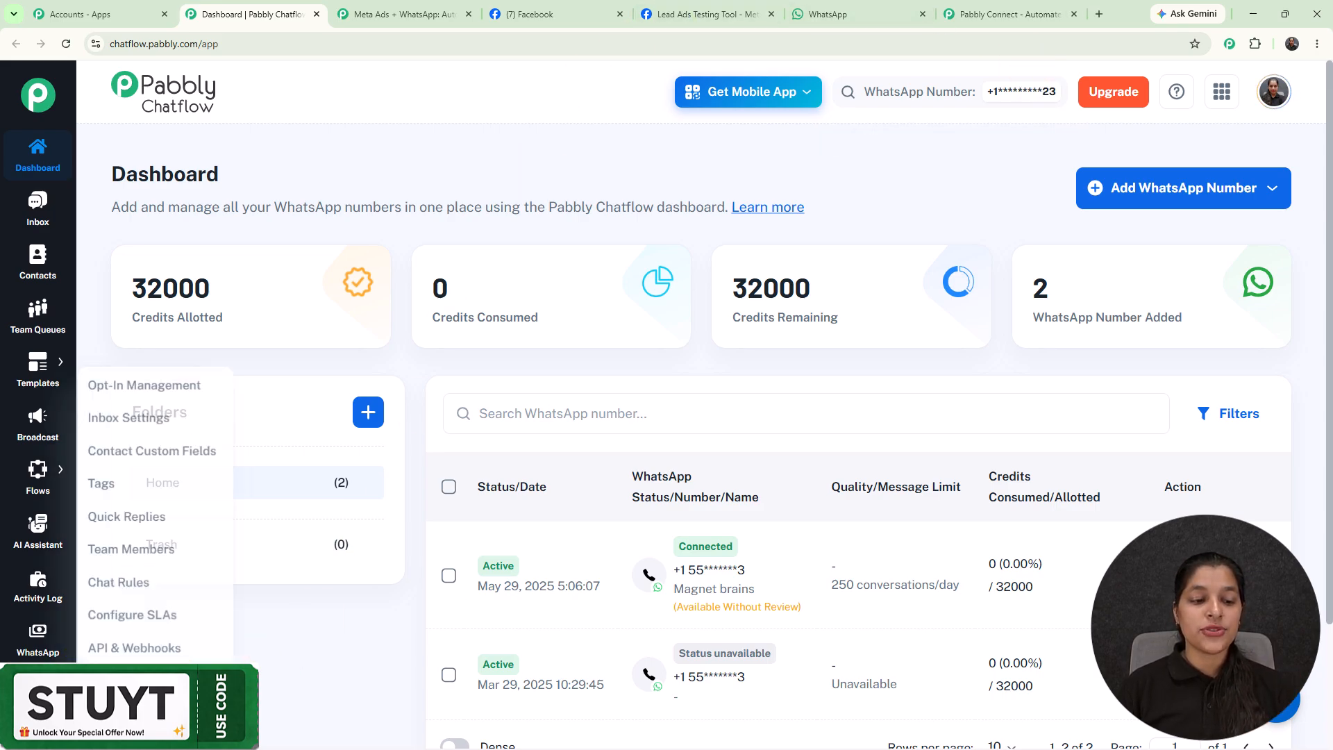
click(134, 646)
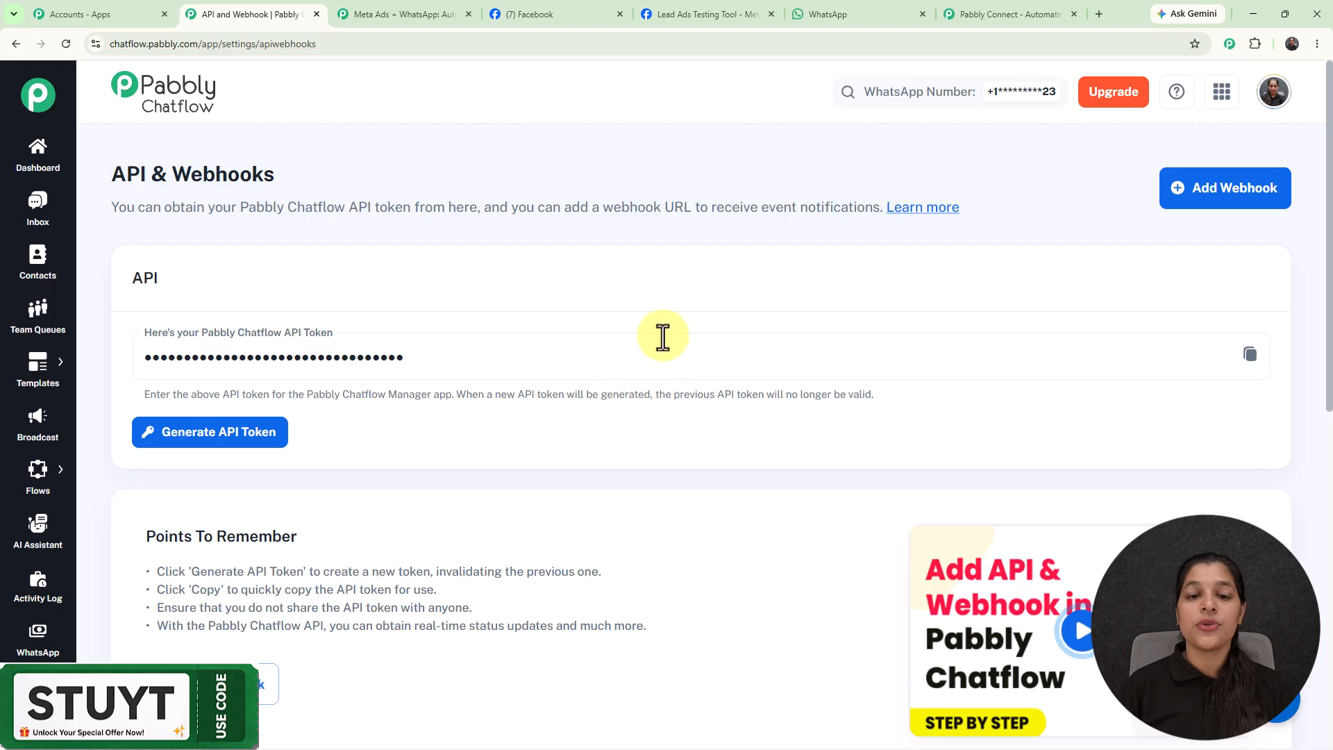
Back in the workflow, enter the saved Chatflow API token and save the new connection.
click(370, 18)
click(781, 369)
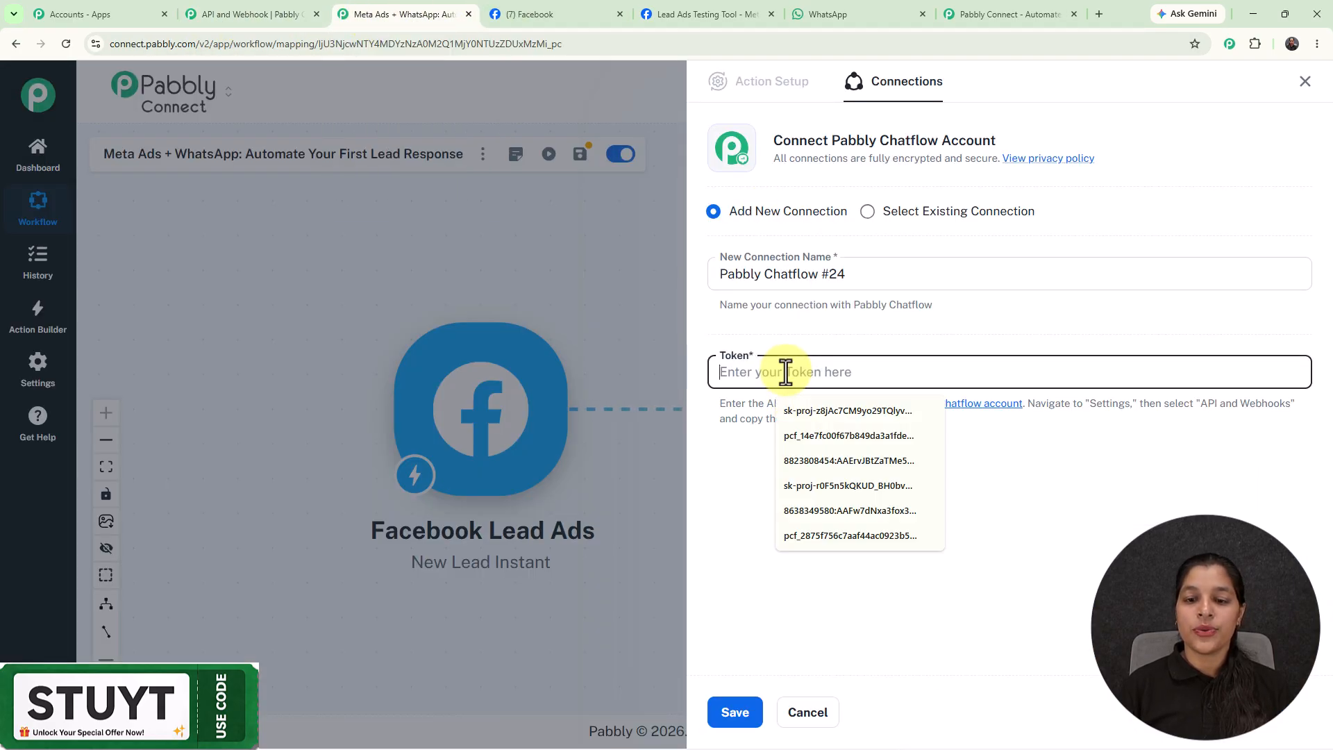
click(806, 436)
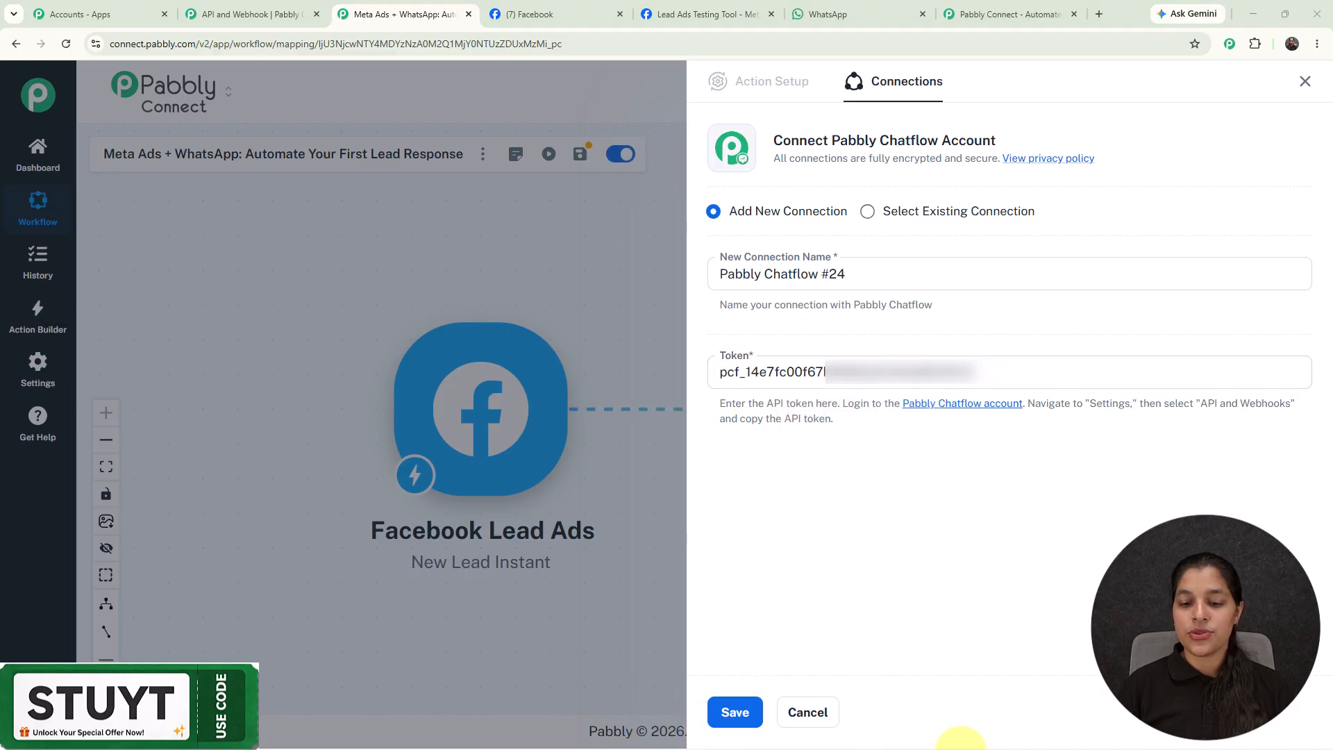
click(744, 700)
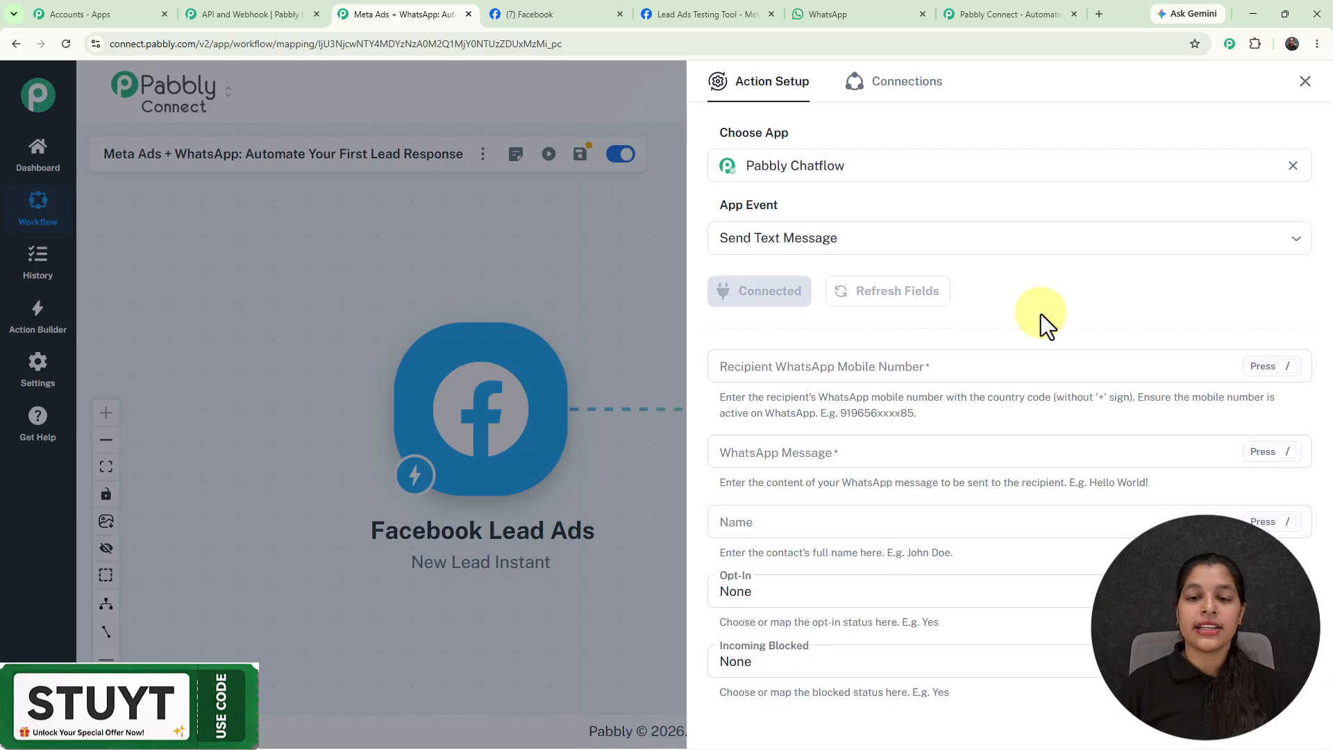
scroll(1040, 313, down, 3)
scroll(1039, 326, up, 3)
click(862, 377)
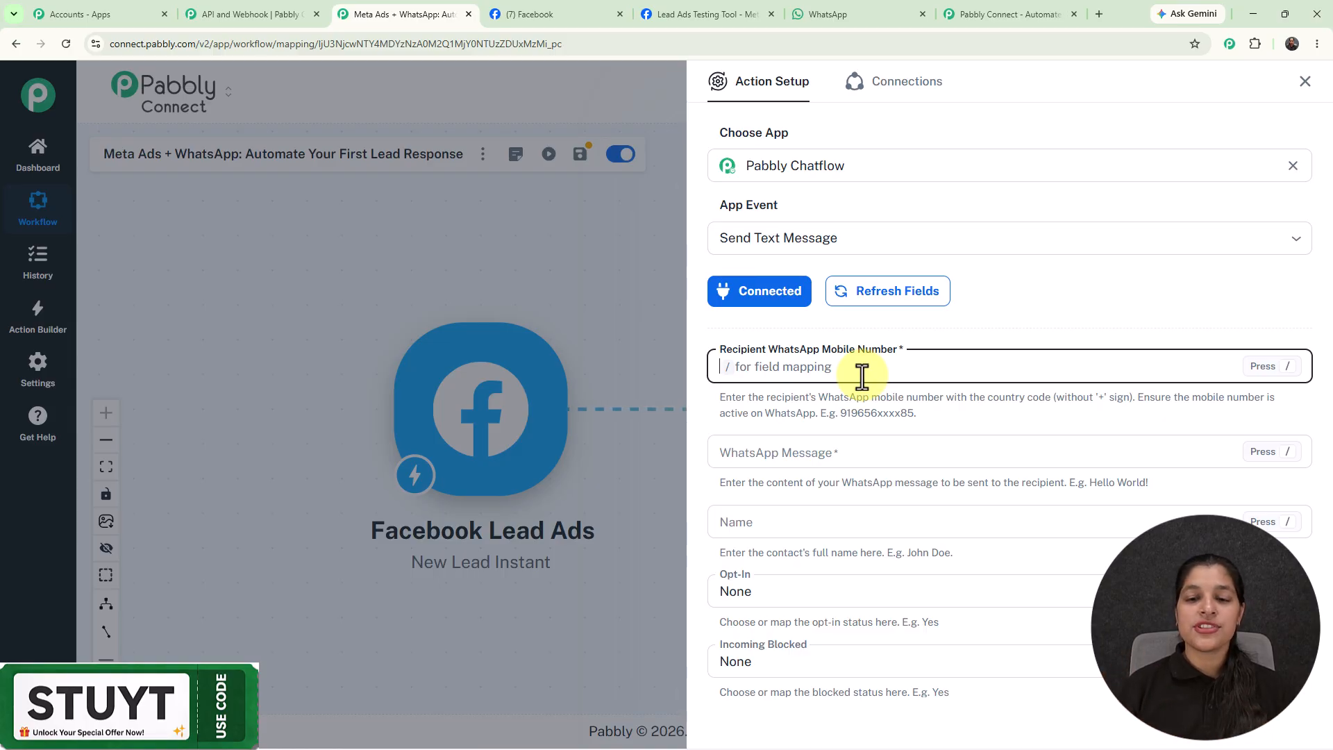
Map the Facebook lead's phone_number field as the recipient WhatsApp number.
text(/)
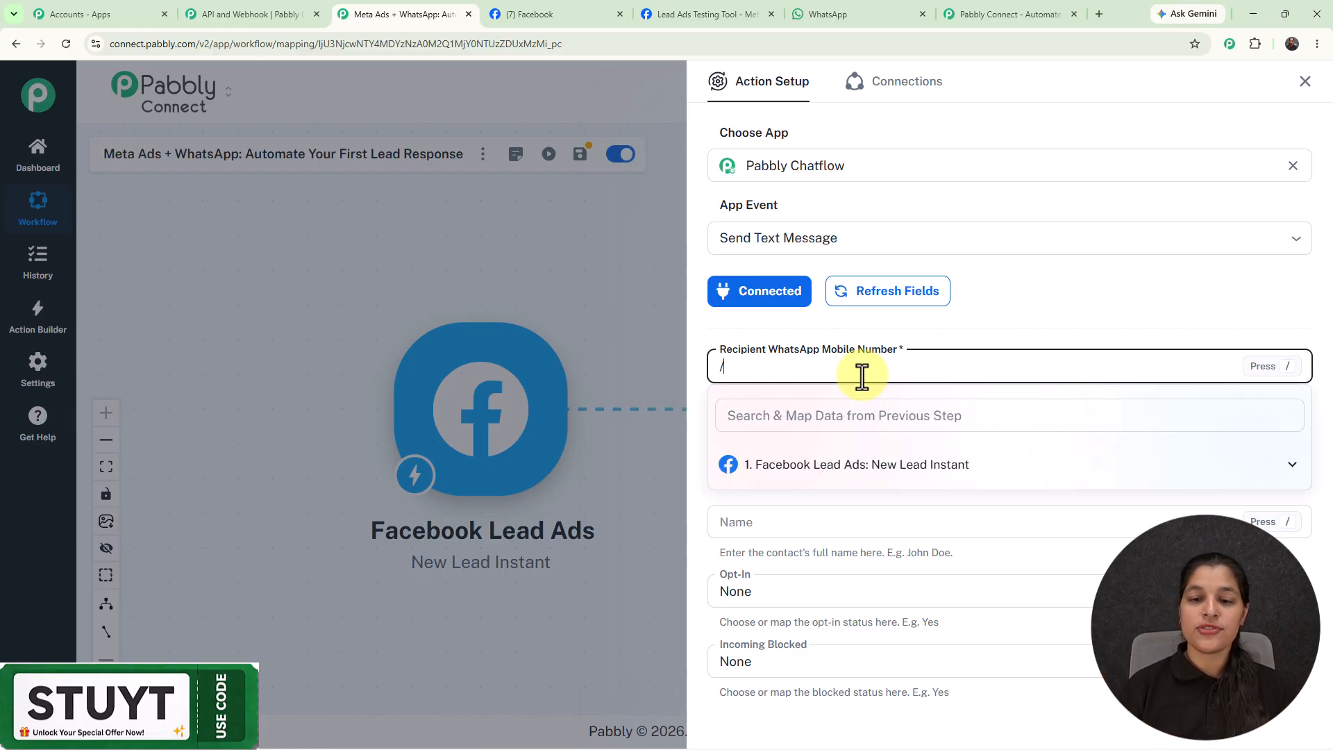
click(896, 474)
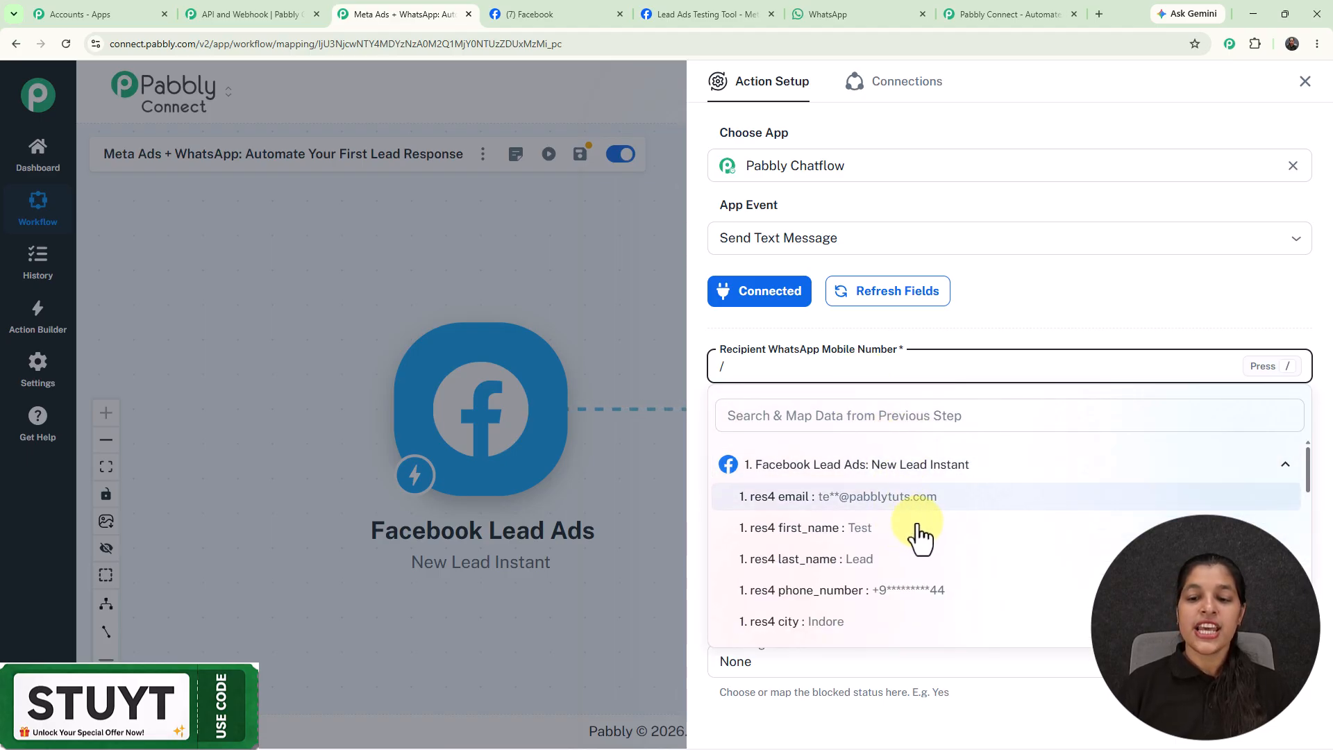
click(900, 591)
scroll(999, 360, down, 1)
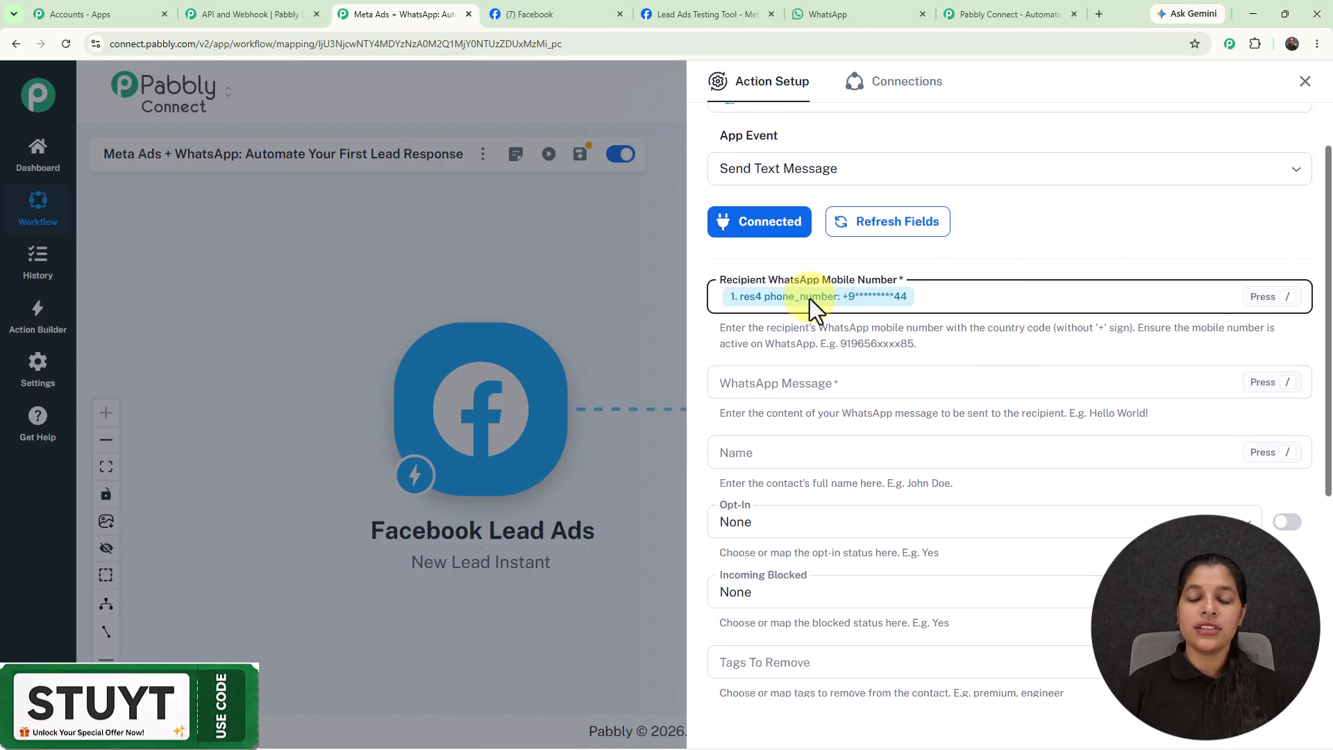
scroll(937, 333, down, 2)
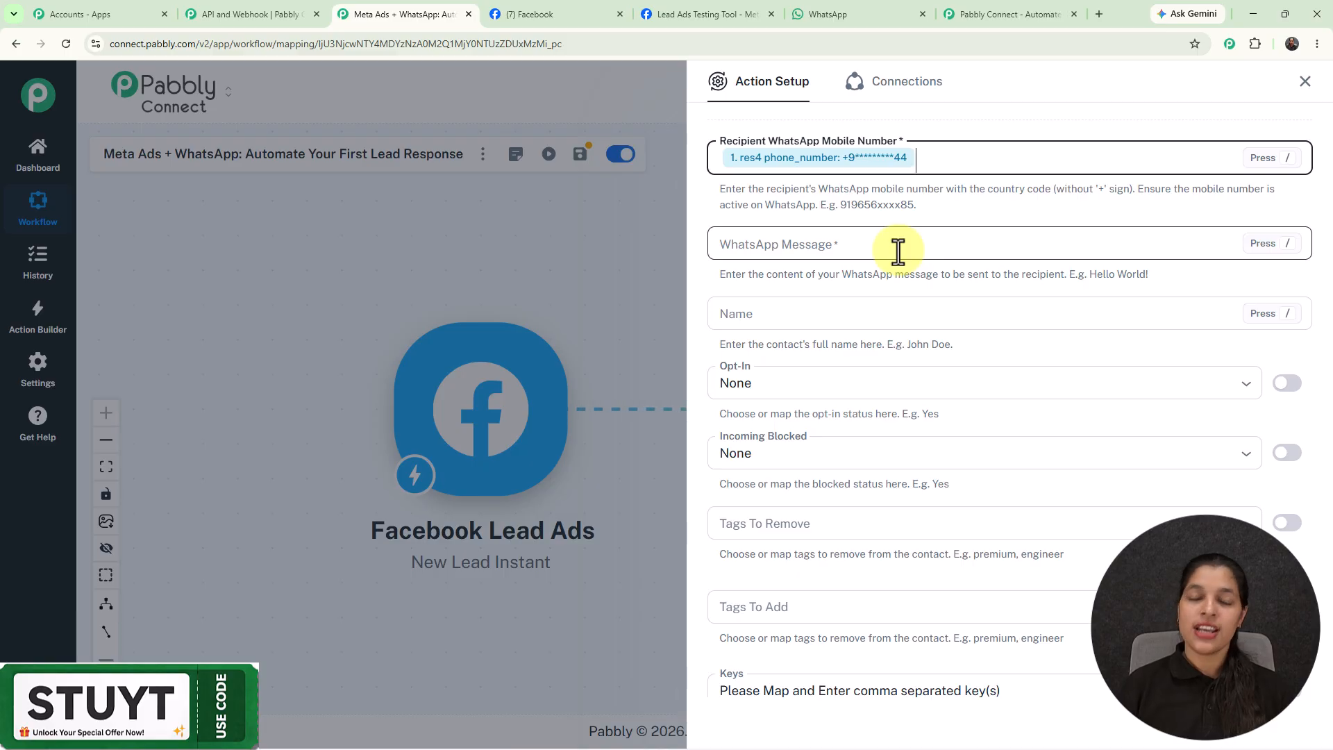
Paste the welcome message, replacing [Name] with the lead's first_name and last_name fields.
click(898, 250)
text(*Hi [Name]! 👋 Thanks for your interest in our service.*  We’ve received your details through Facebook and wanted to connect with you. If you’re interested, we can share more information, pricing, and the next steps.  _Feel free to reply here, and we’ll be happy to help!_)
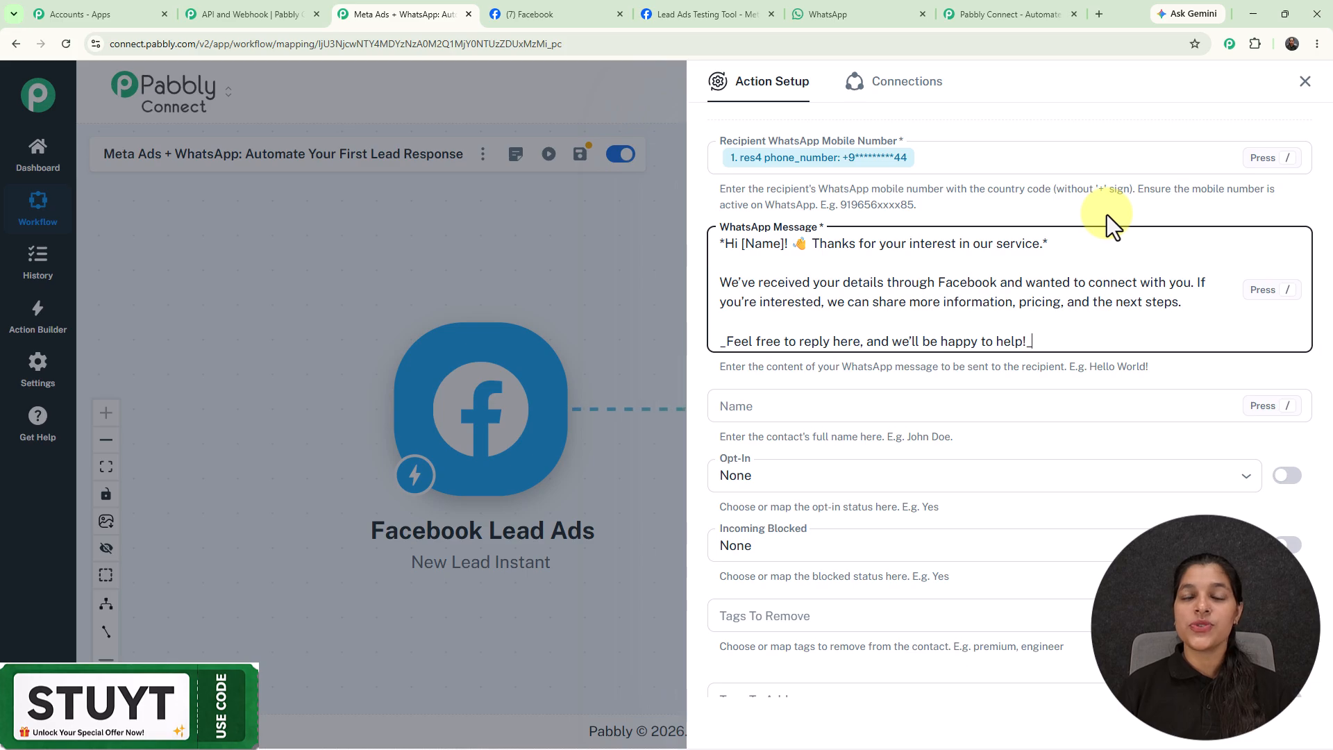
drag(742, 250, 788, 244)
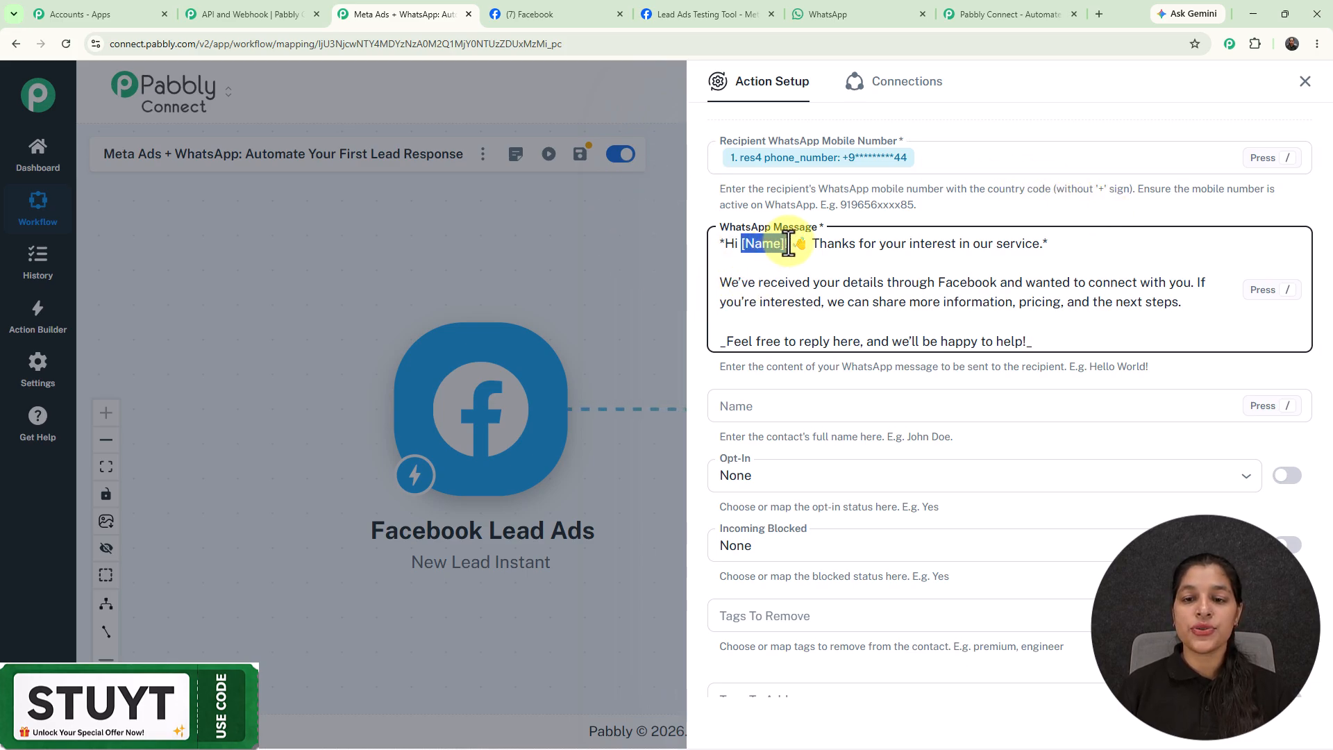
text(/)
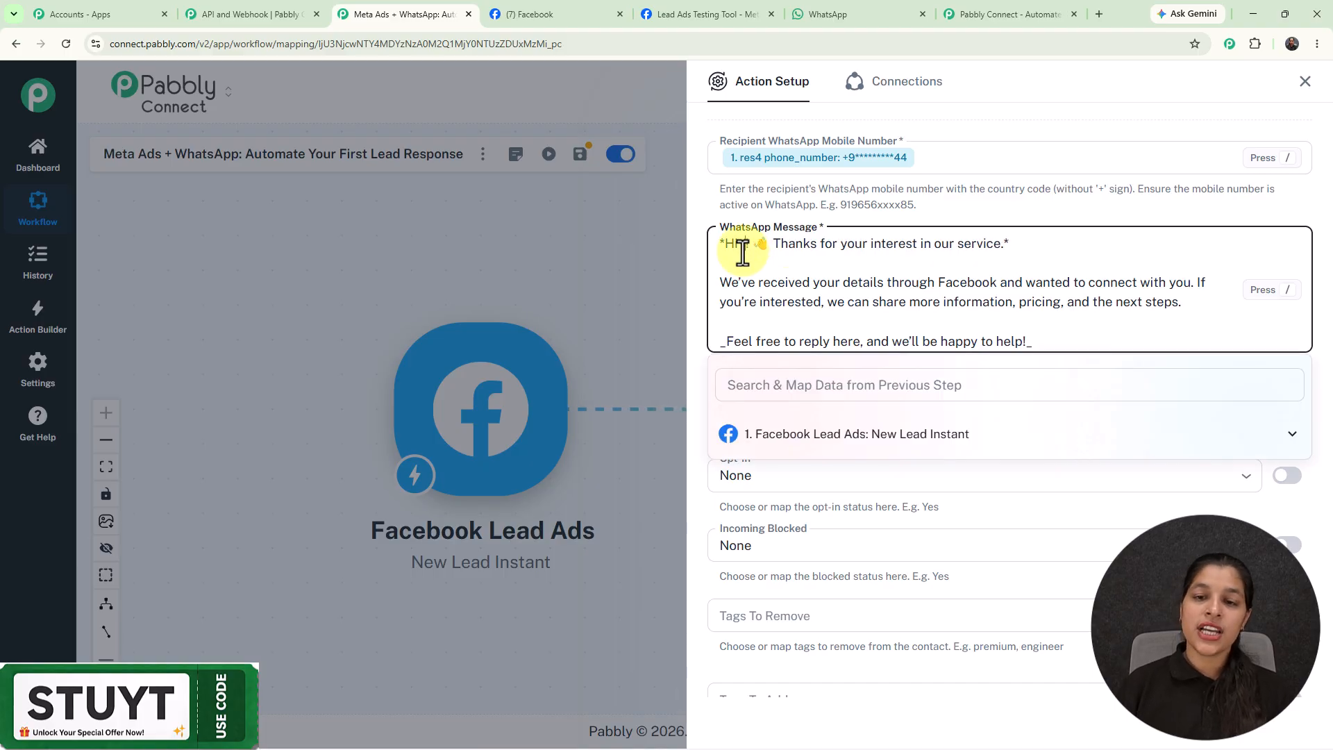
click(799, 445)
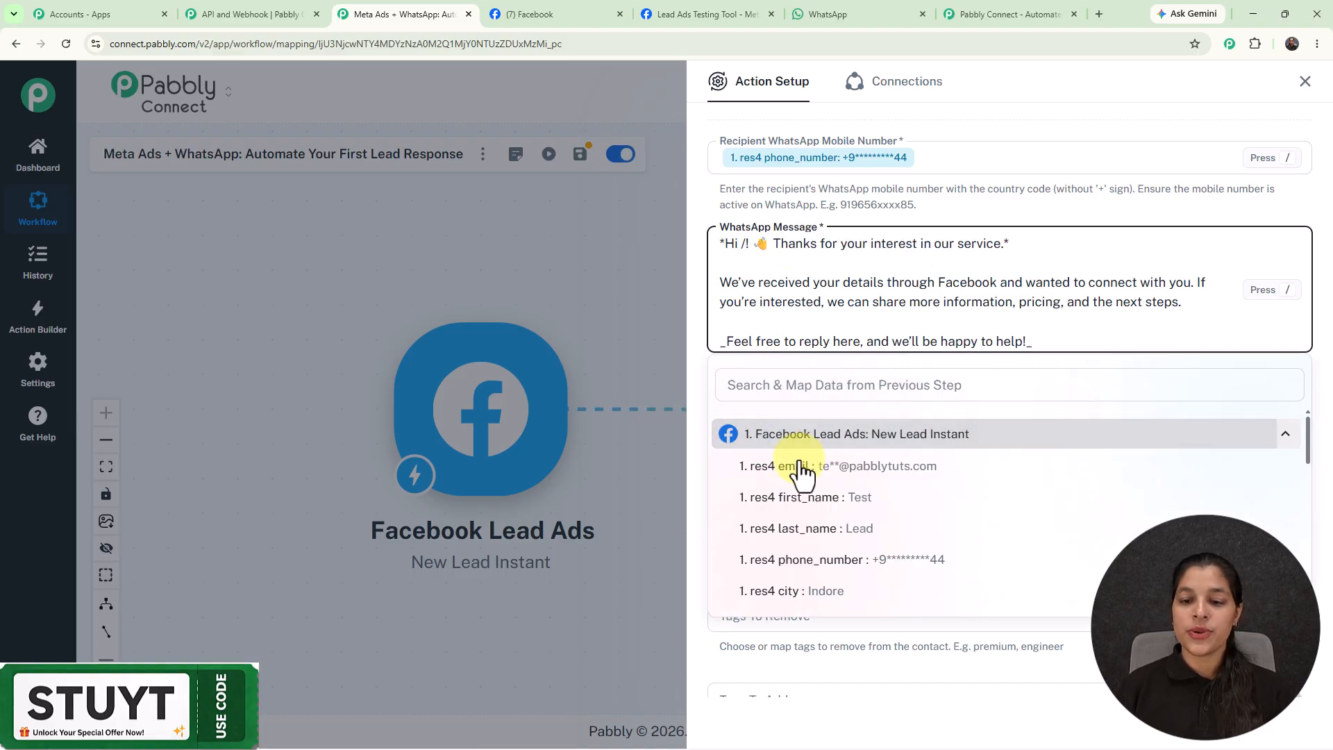
click(820, 499)
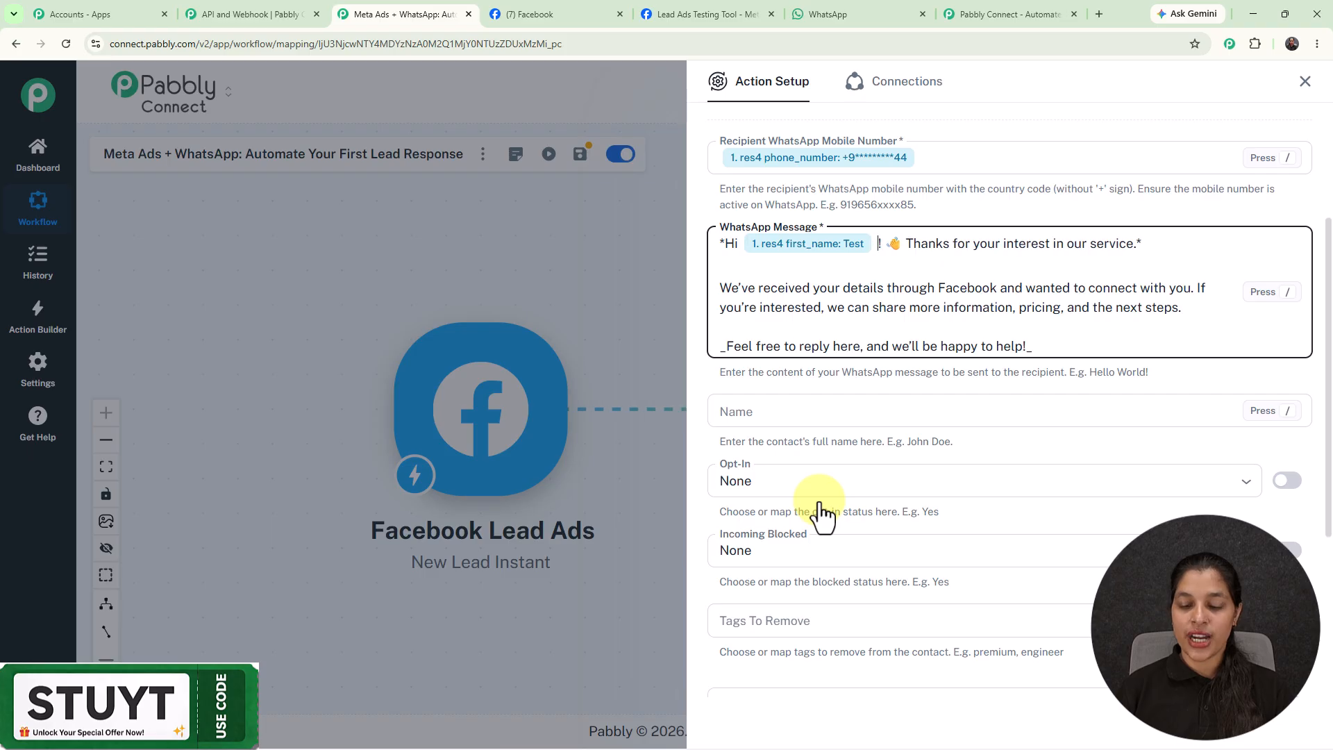
click(836, 447)
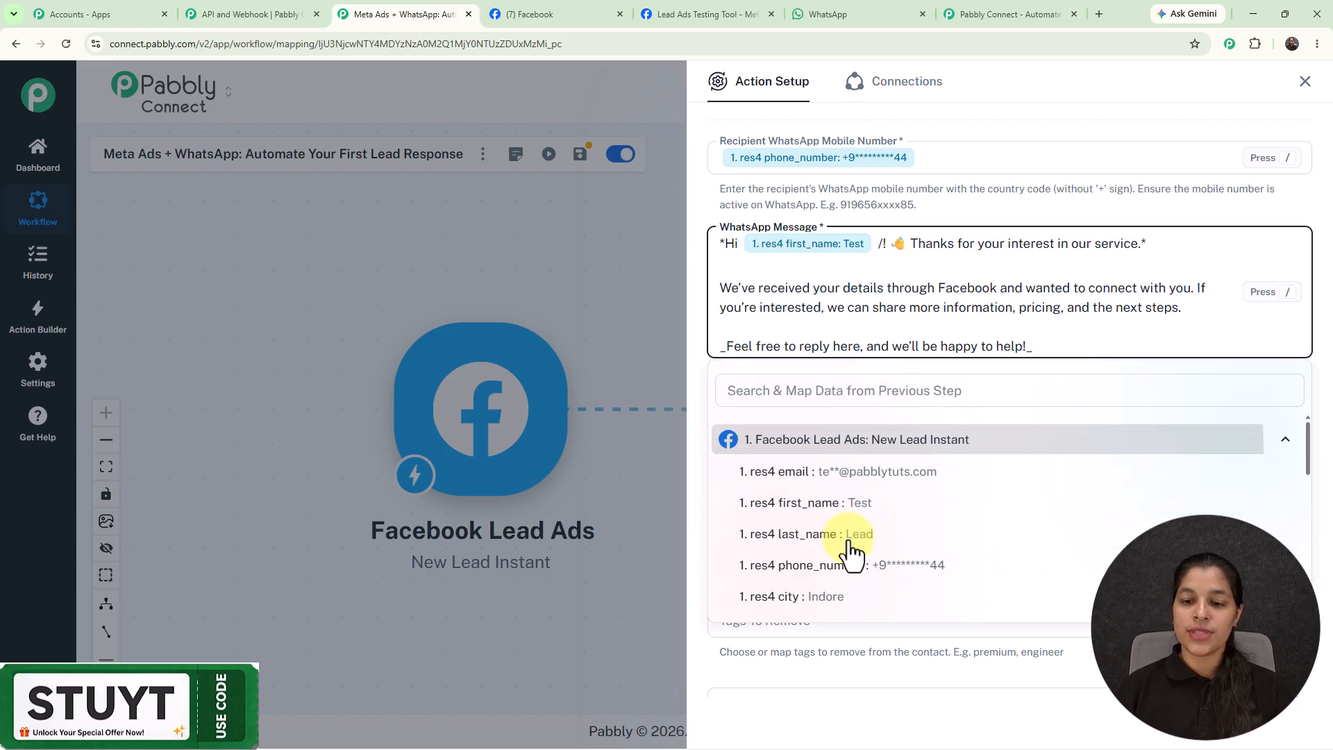
click(853, 540)
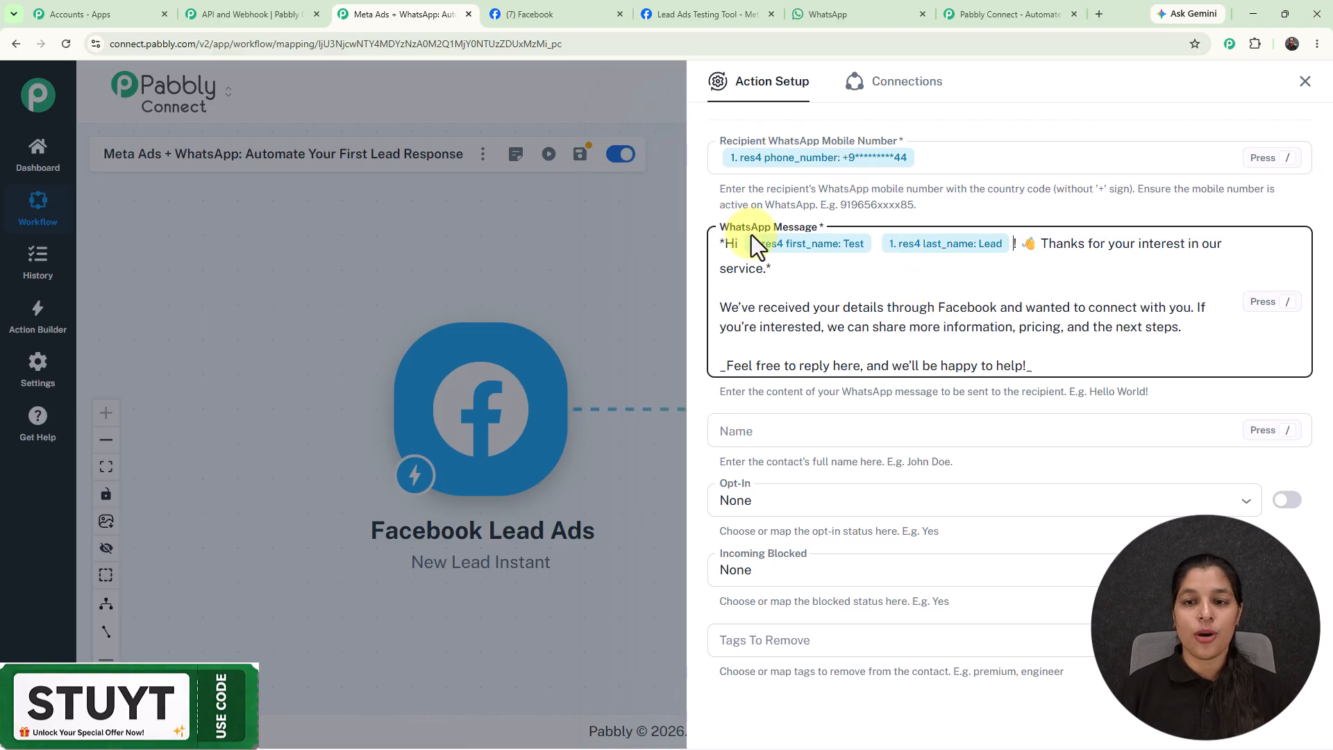
click(799, 163)
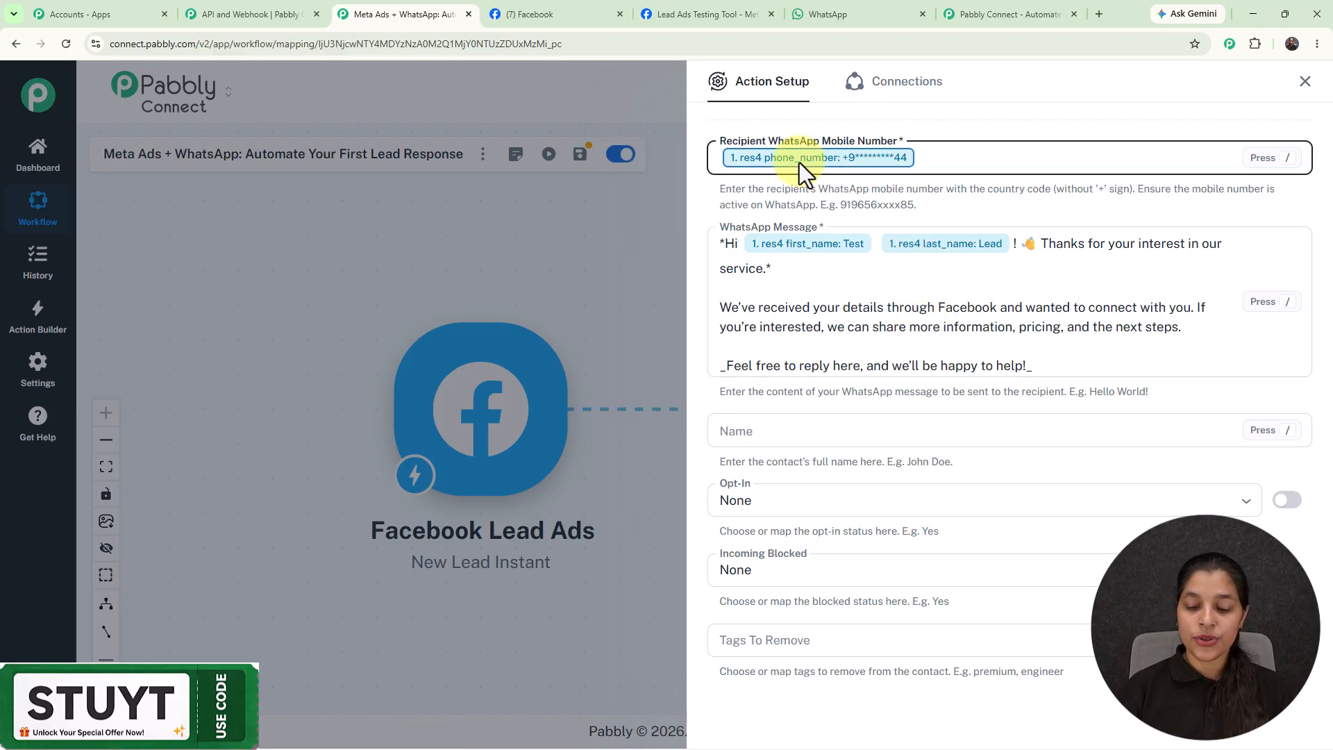
Swap the mapped recipient for a typed test WhatsApp number, then save and send a test request.
key(BackSpace)
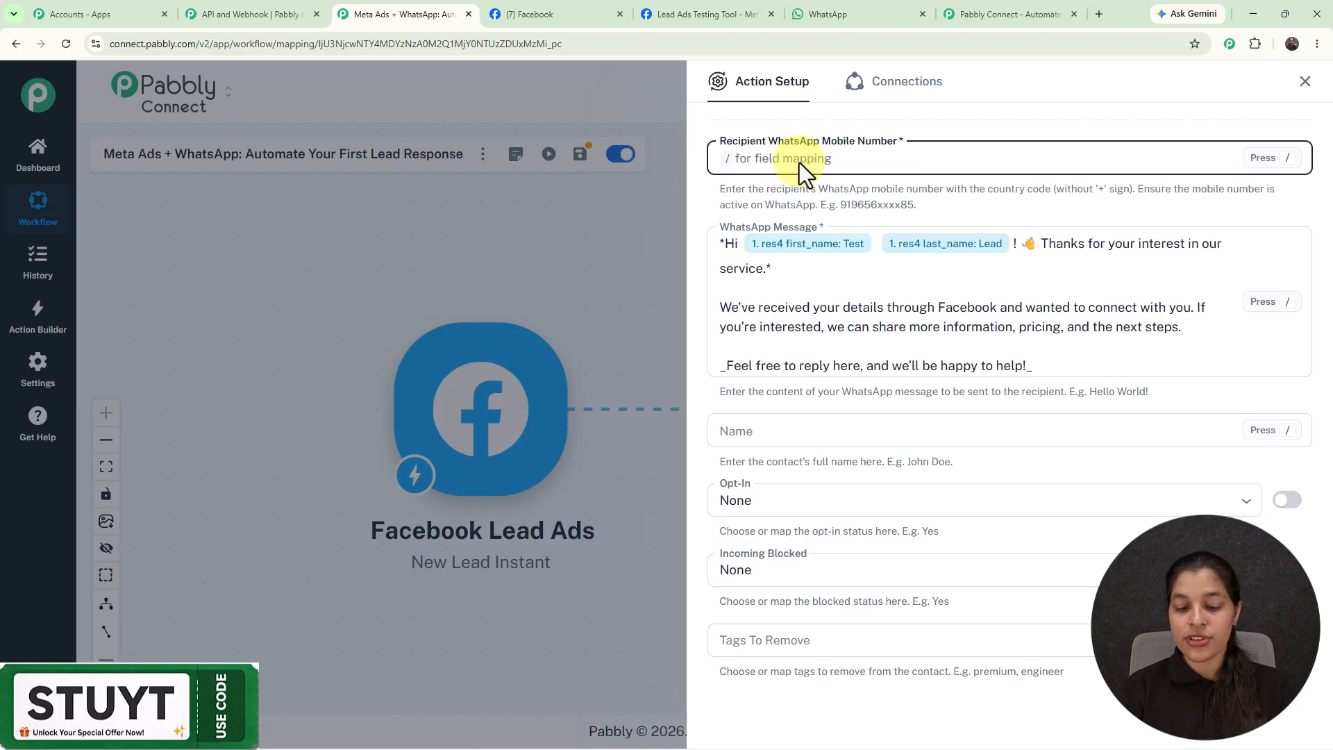
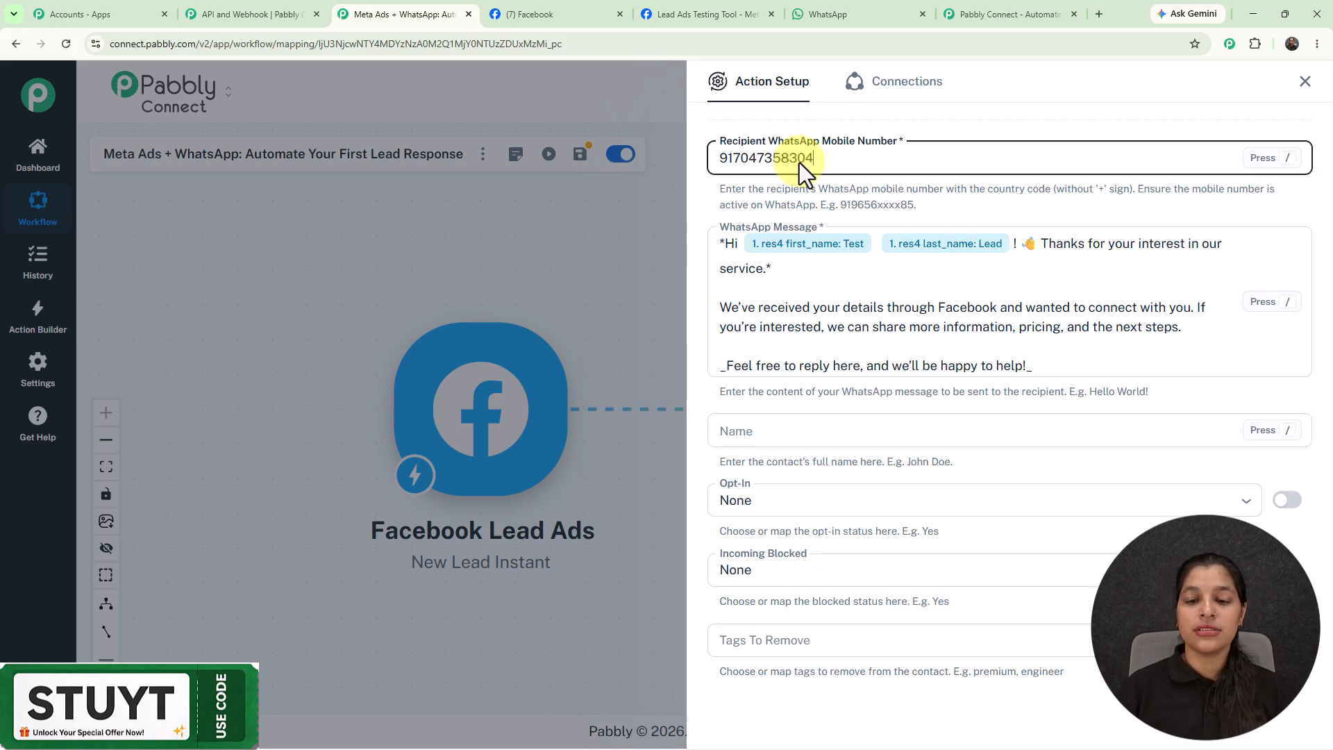
scroll(798, 162, down, 5)
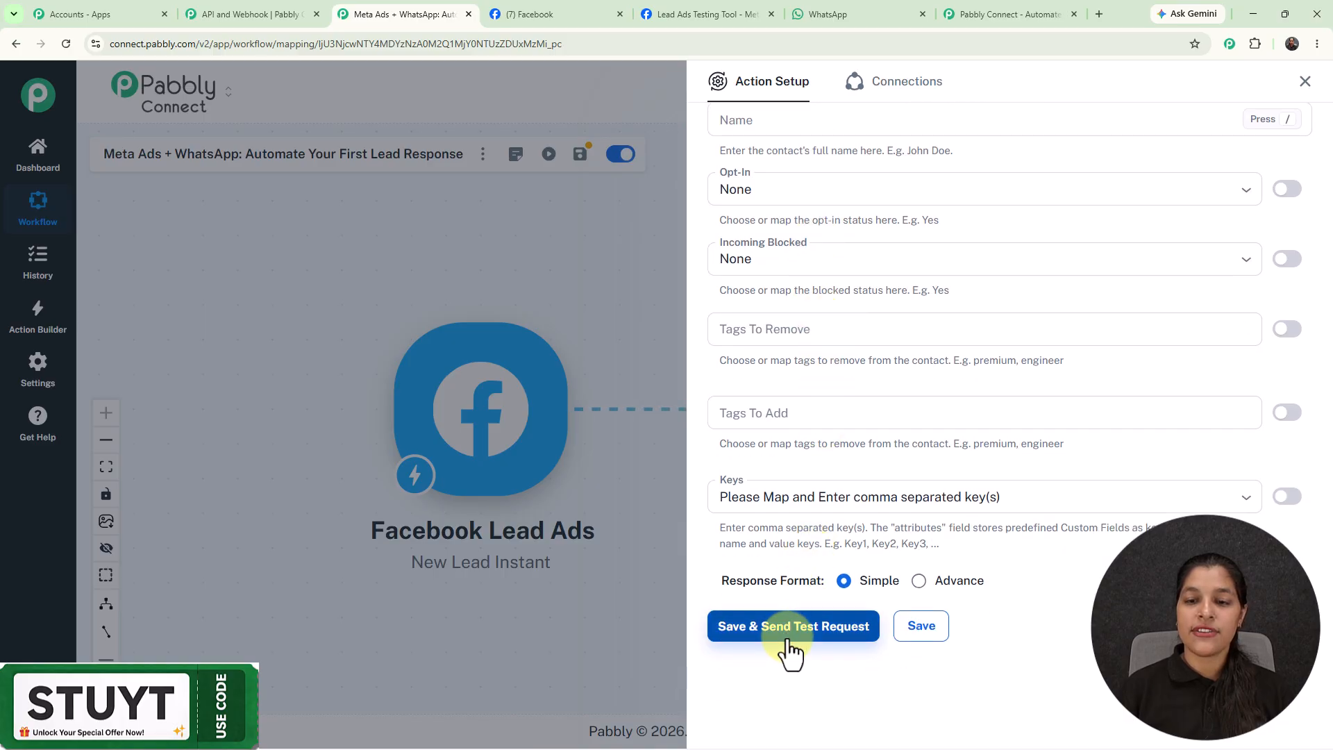
click(814, 628)
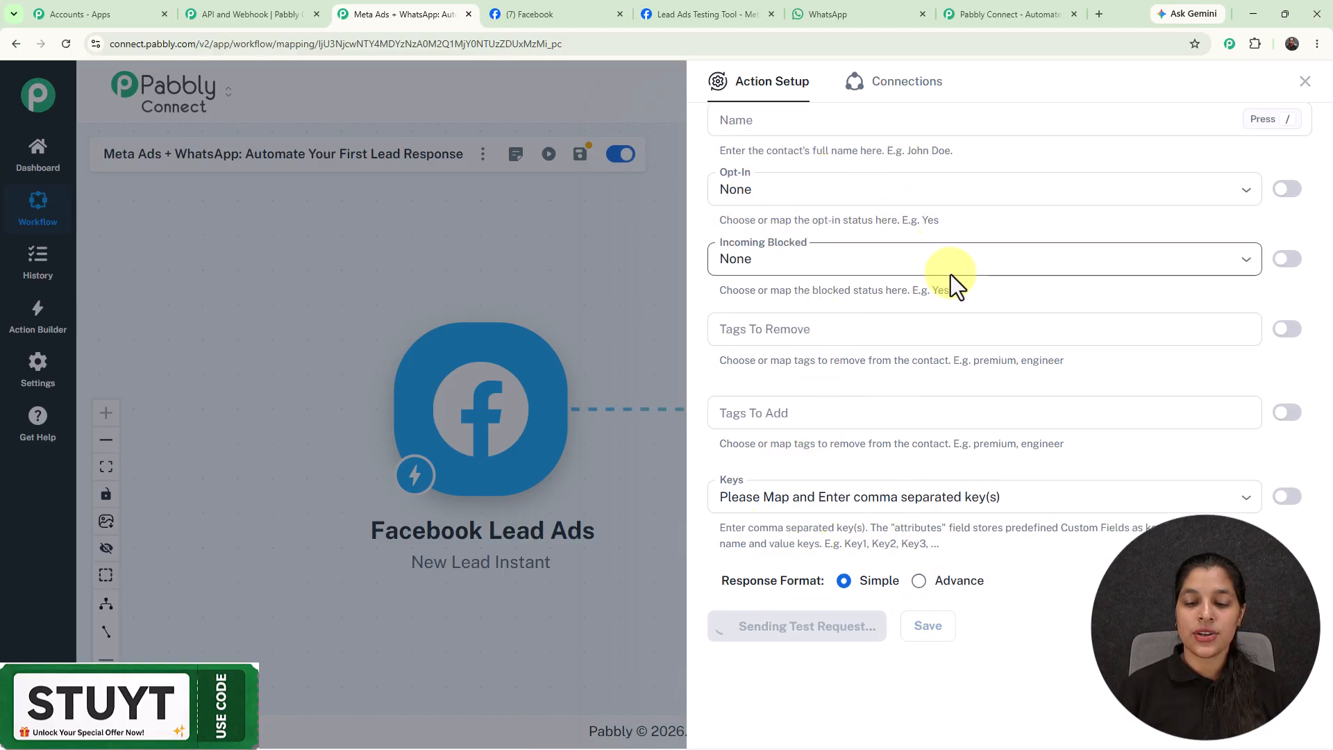
scroll(951, 273, down, 2)
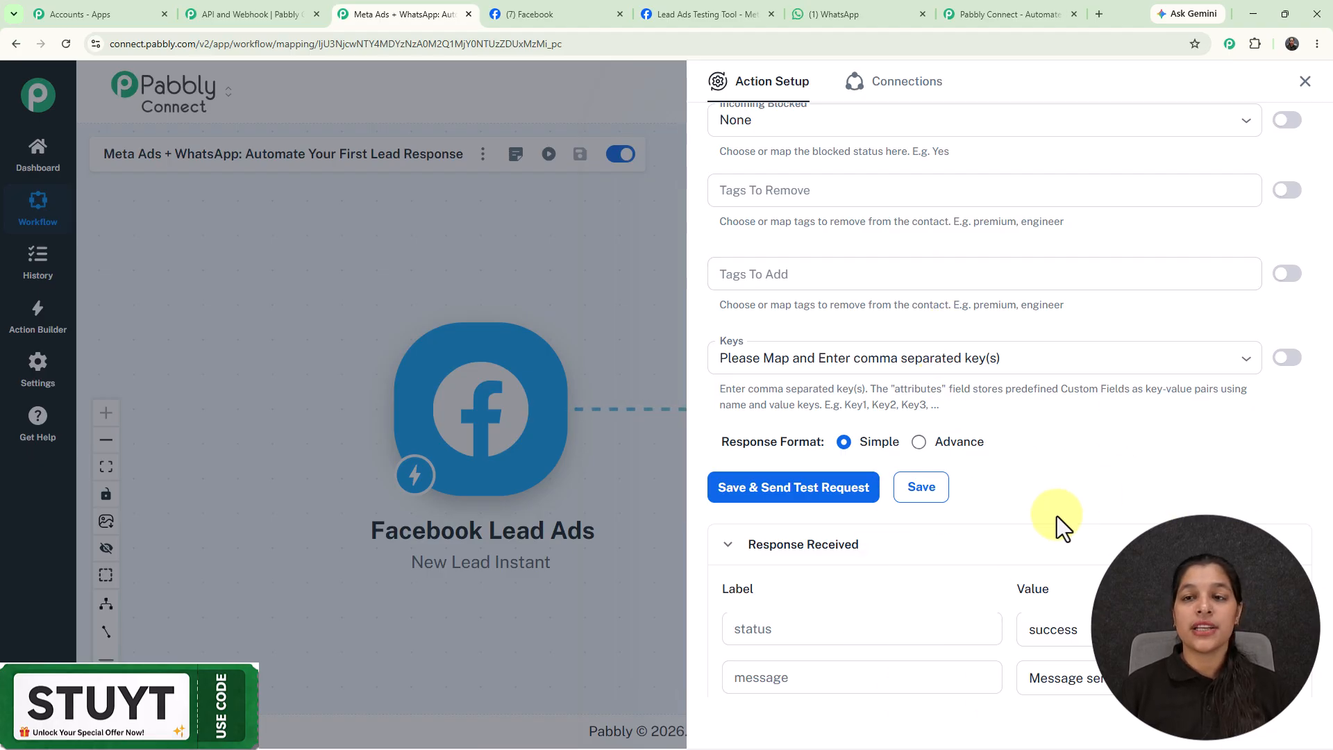
In WhatsApp Web, check the Test Number chat for the greeting addressed to Test Lead.
click(832, 4)
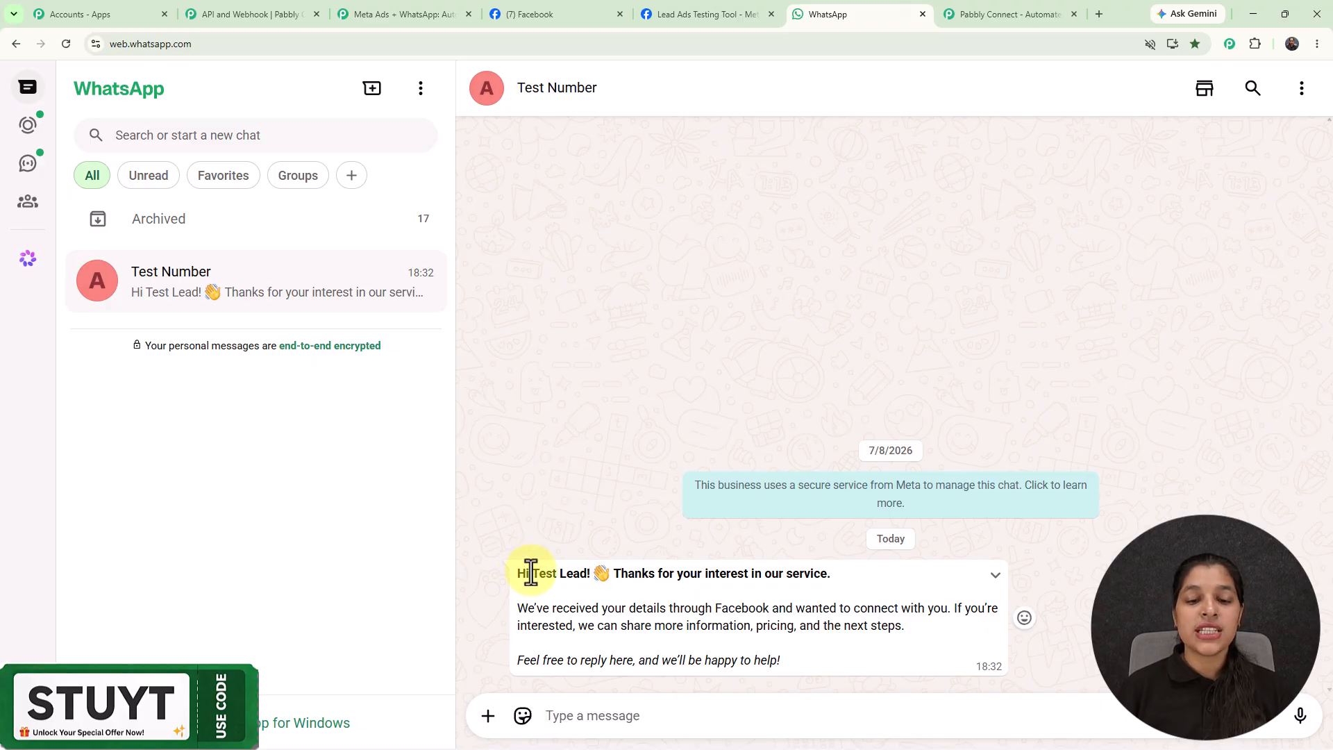
drag(532, 573, 890, 585)
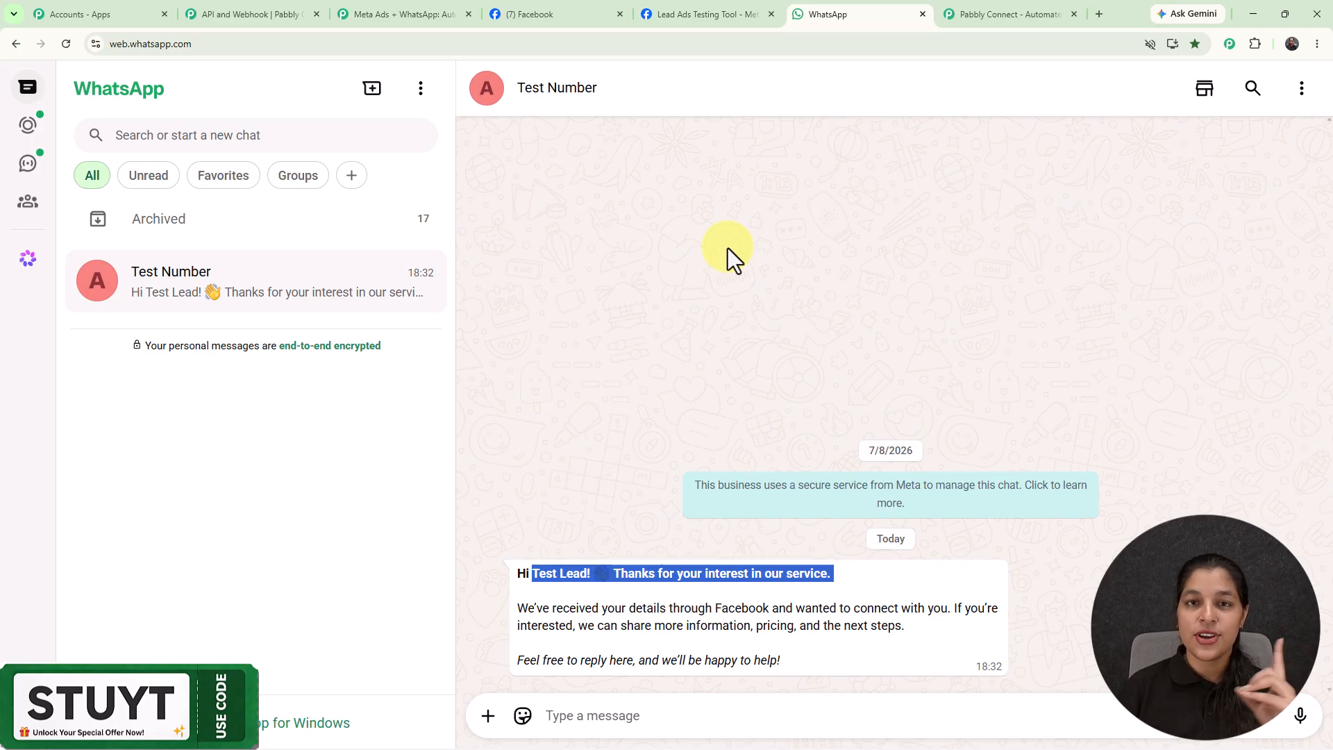
Close the Action Setup panel to view the full Facebook Lead Ads to Chatflow workflow.
click(370, 19)
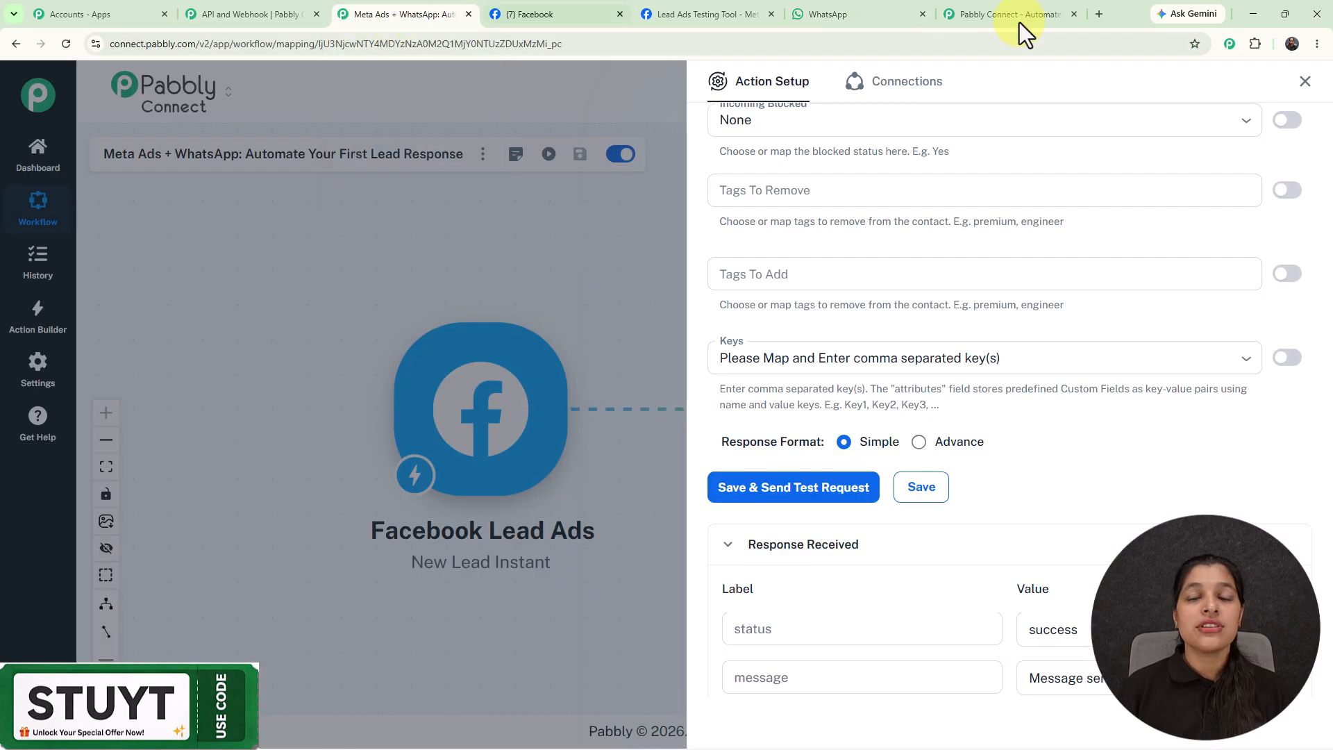
click(1304, 82)
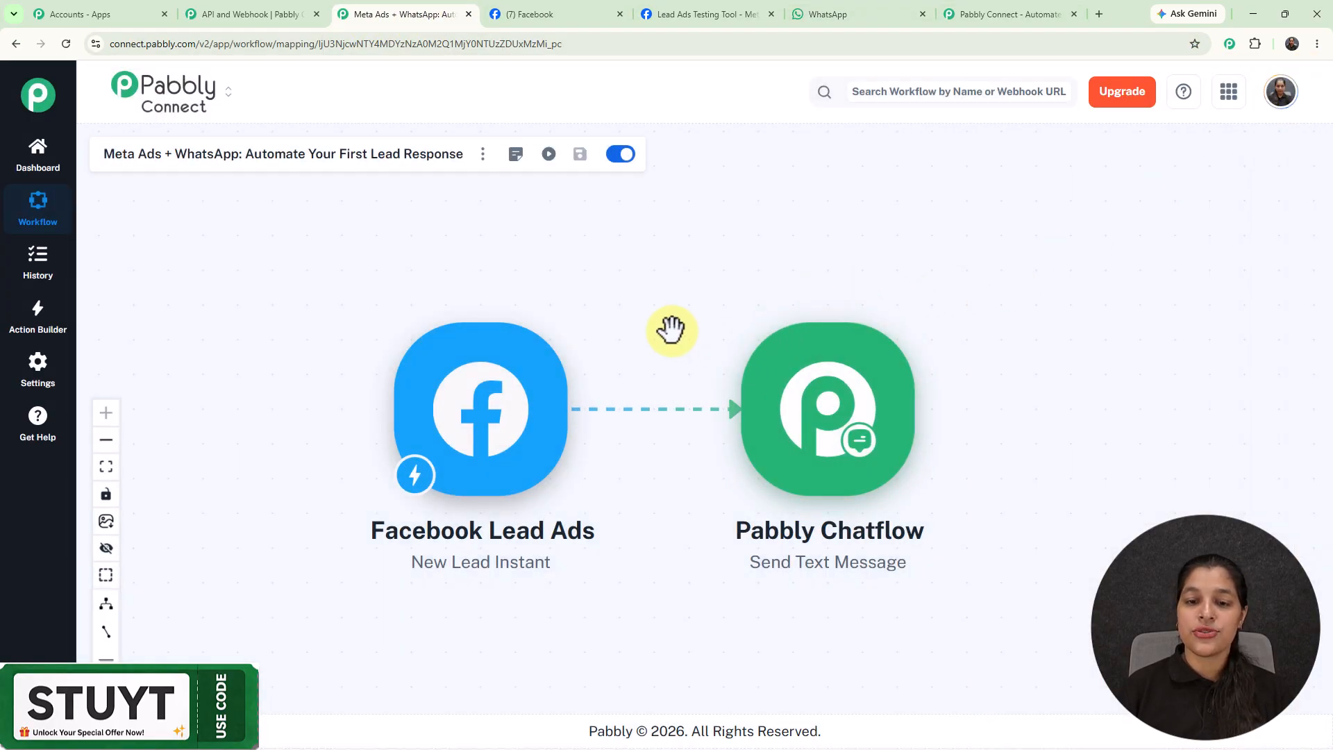